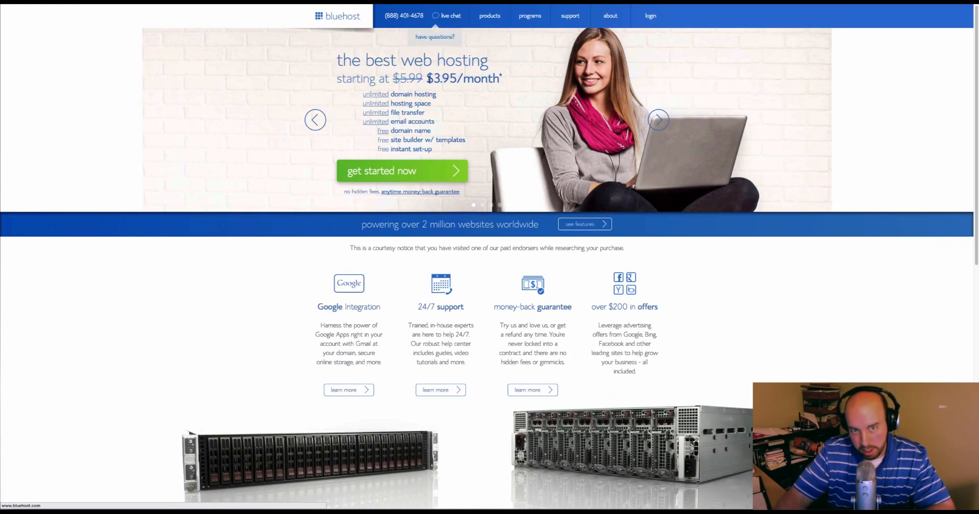
Note the $3.95/month starting price on the Bluehost home page and begin the hosting sign-up.
drag(427, 78, 503, 78)
scroll(164, 147, down, 9)
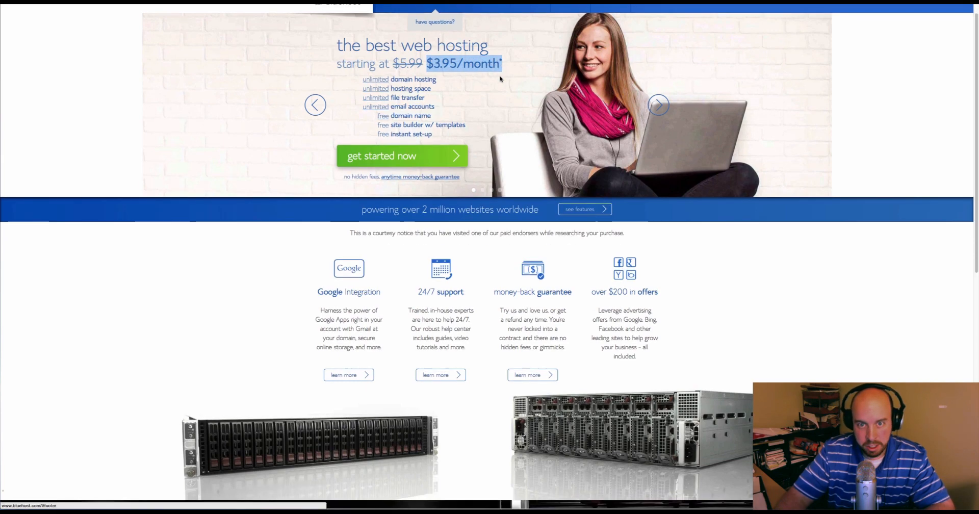
scroll(164, 147, up, 10)
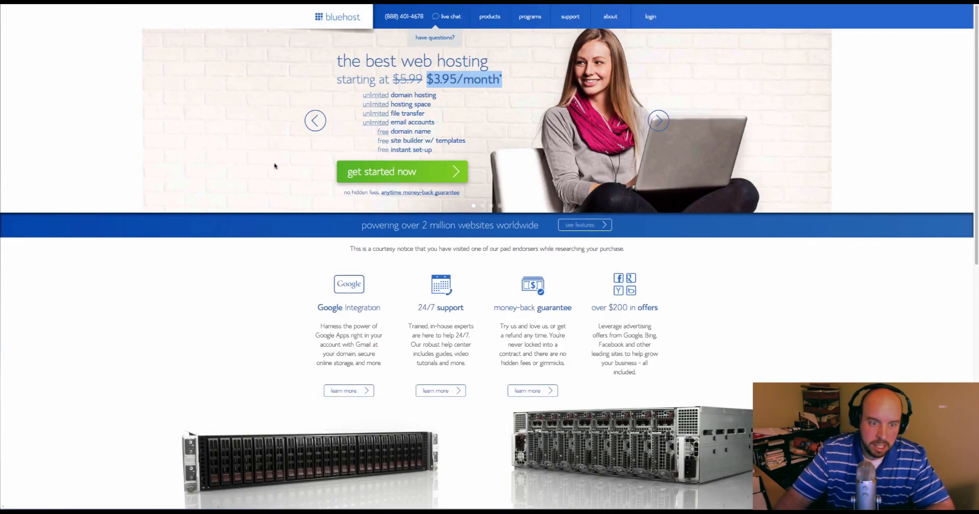
click(114, 164)
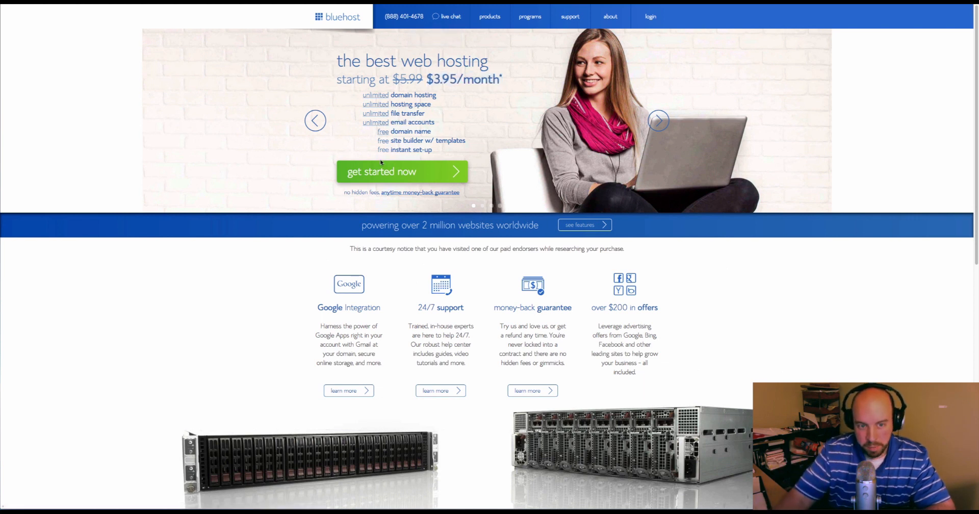
click(391, 173)
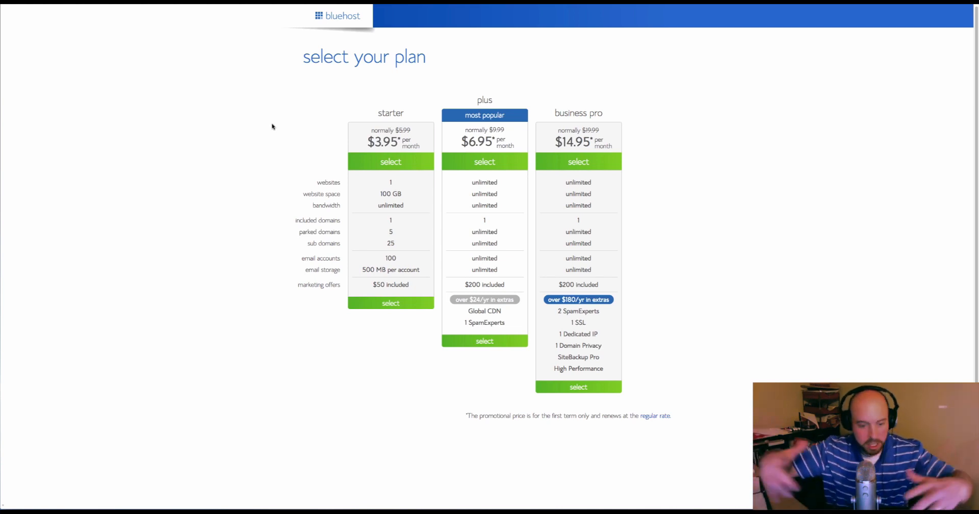
Choose the starter plan and request the new domain websitesetupdemo.com.
click(384, 164)
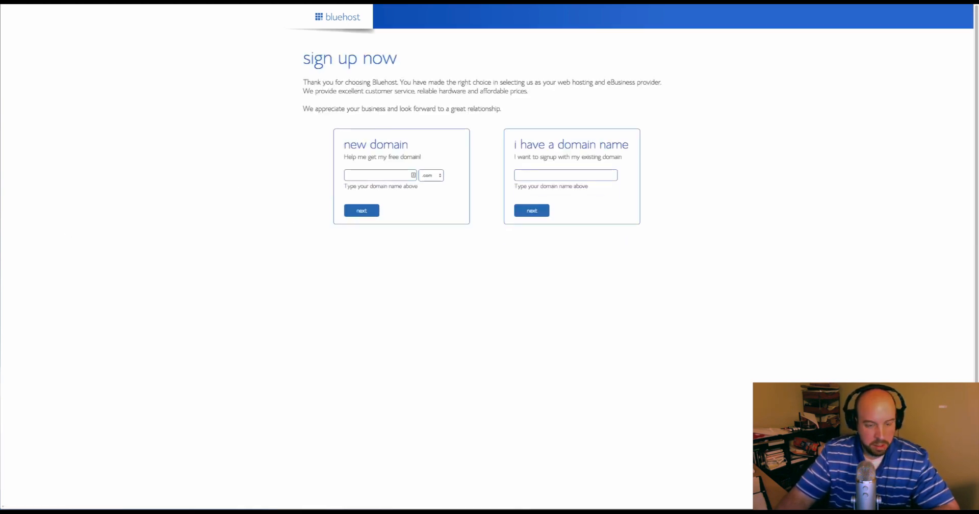
click(380, 173)
text(websitesetupdemo.com)
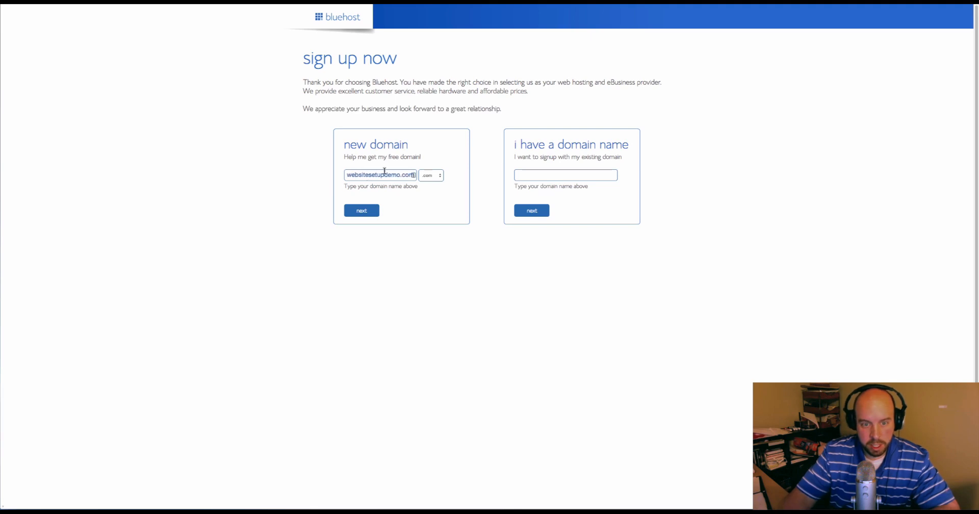
key(BackSpace)
key(BackSpace)
key(BackSpace)
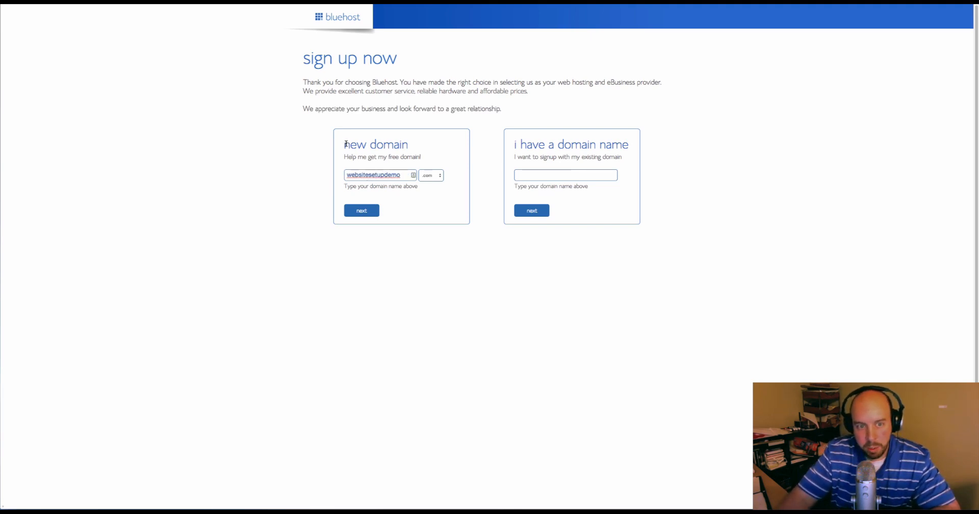
drag(345, 144, 412, 147)
click(403, 202)
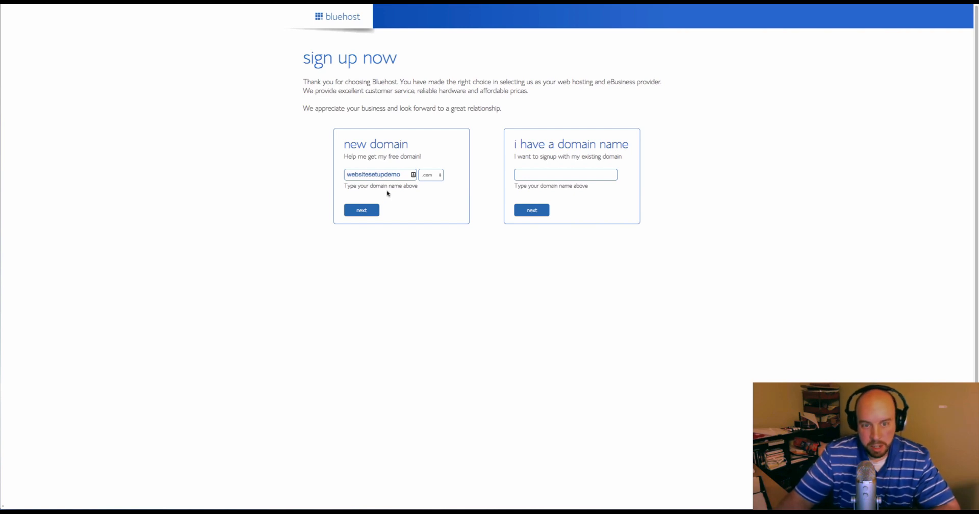
click(366, 210)
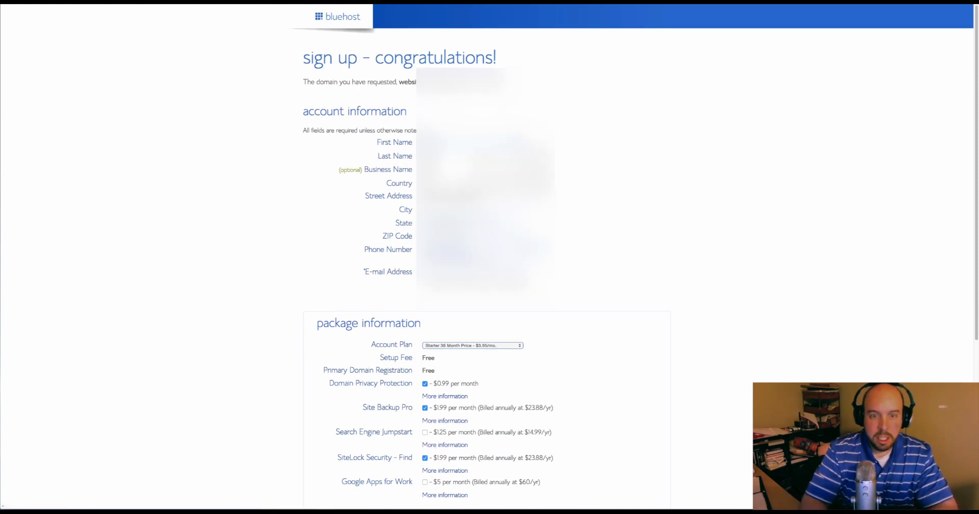
Autofill the account information and set the account plan to Starter 12 Month.
click(443, 161)
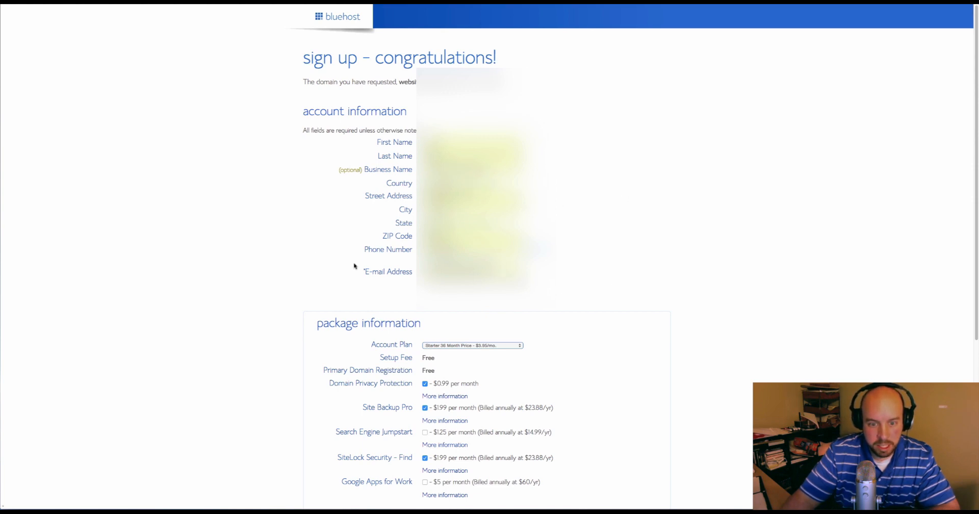
scroll(297, 283, down, 2)
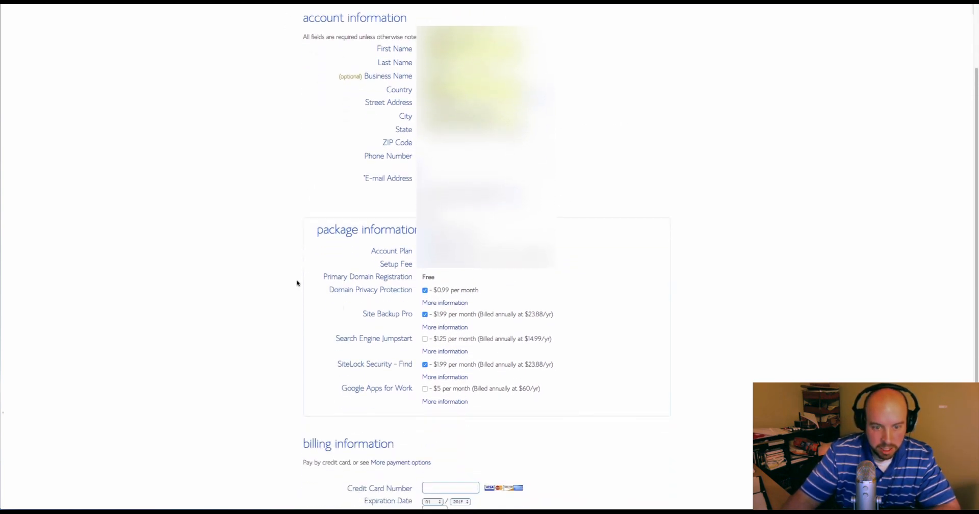
scroll(297, 283, up, 1)
scroll(266, 271, down, 2)
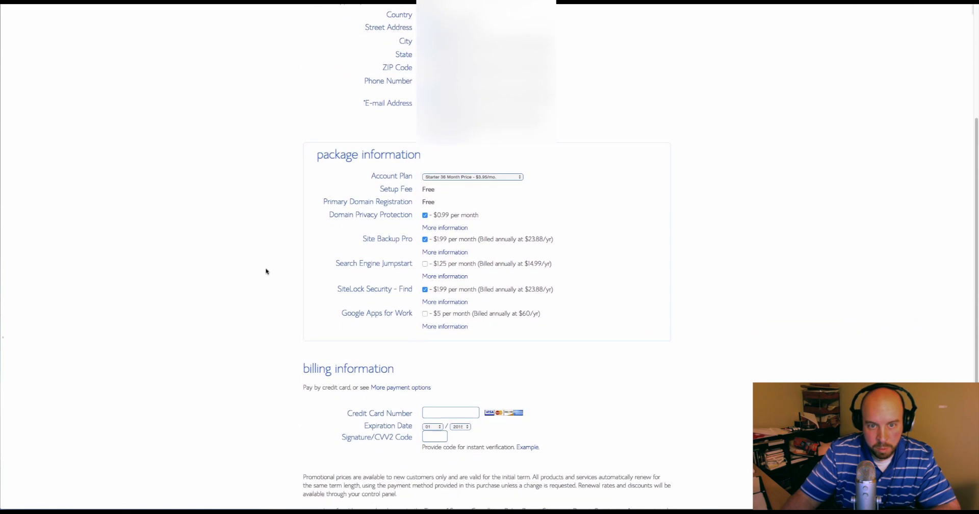
scroll(266, 272, down, 2)
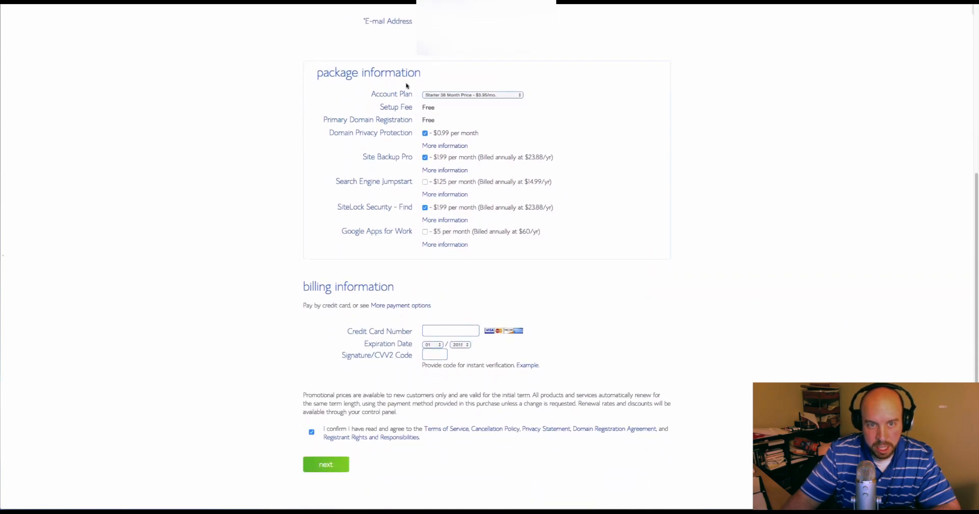
click(452, 96)
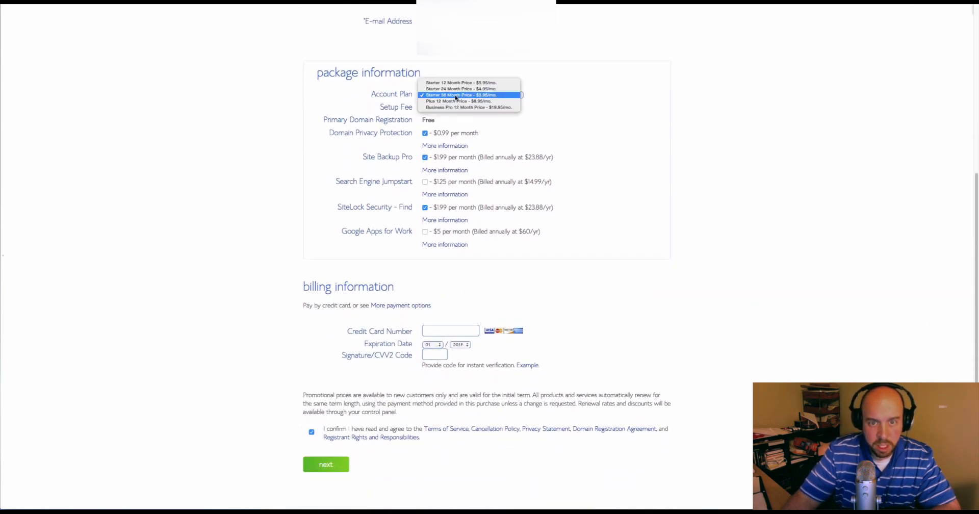
click(487, 83)
click(506, 96)
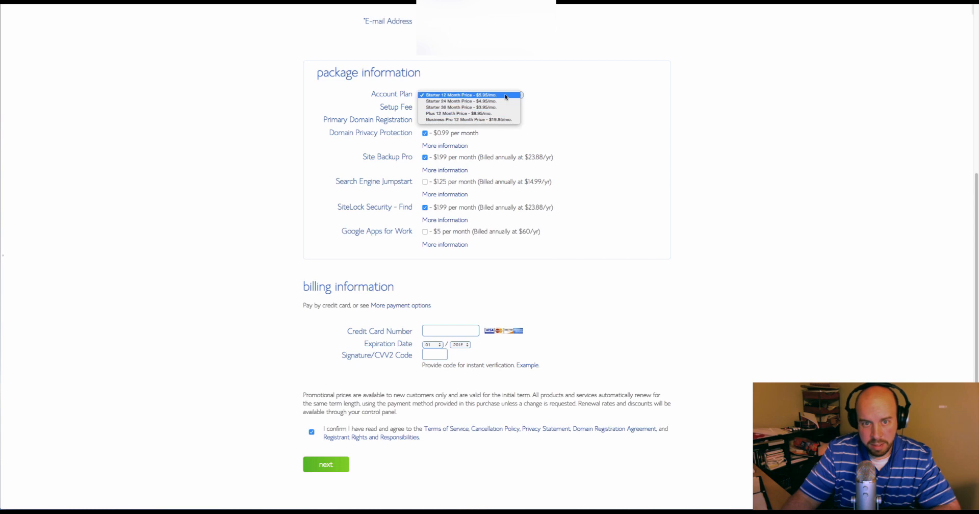
click(506, 96)
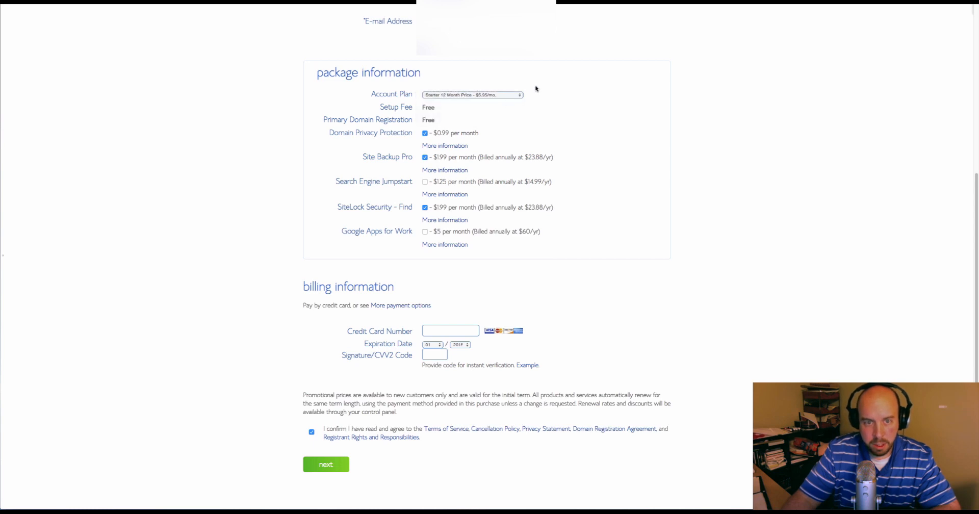
Untick Domain Privacy Protection, Site Backup Pro and SiteLock Security, then submit the billing form.
click(426, 134)
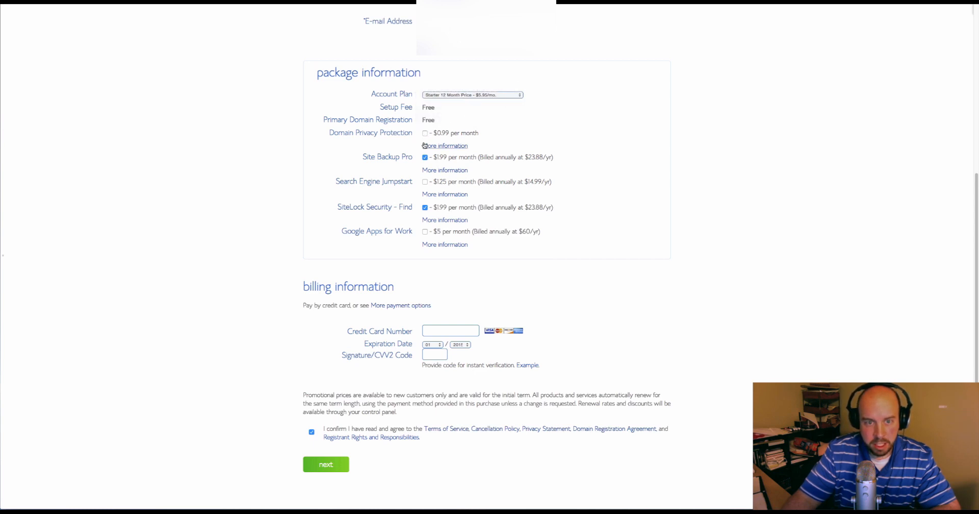
click(425, 157)
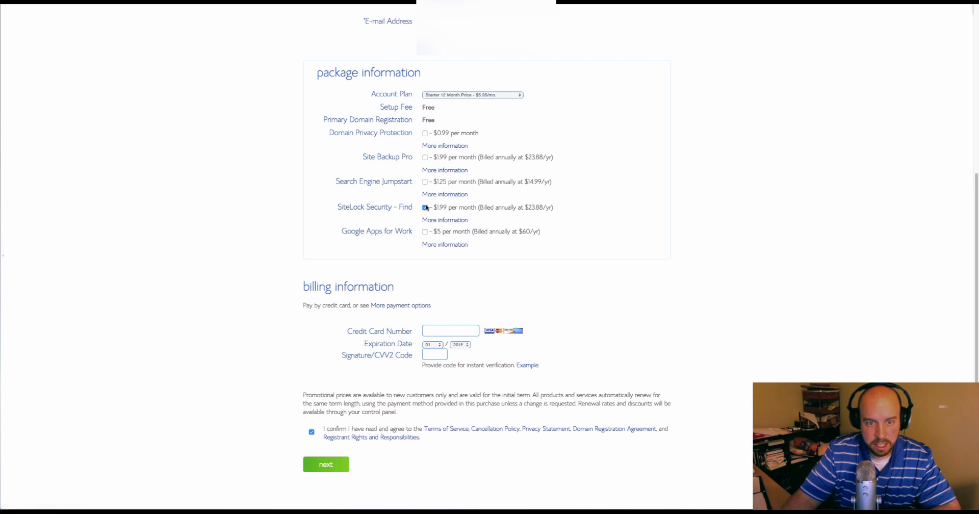
click(425, 207)
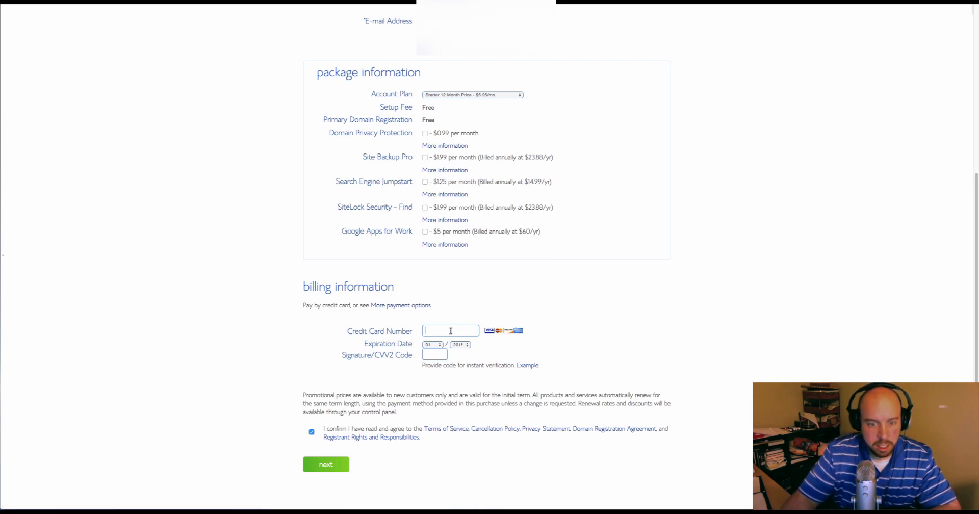
key(super+Tab)
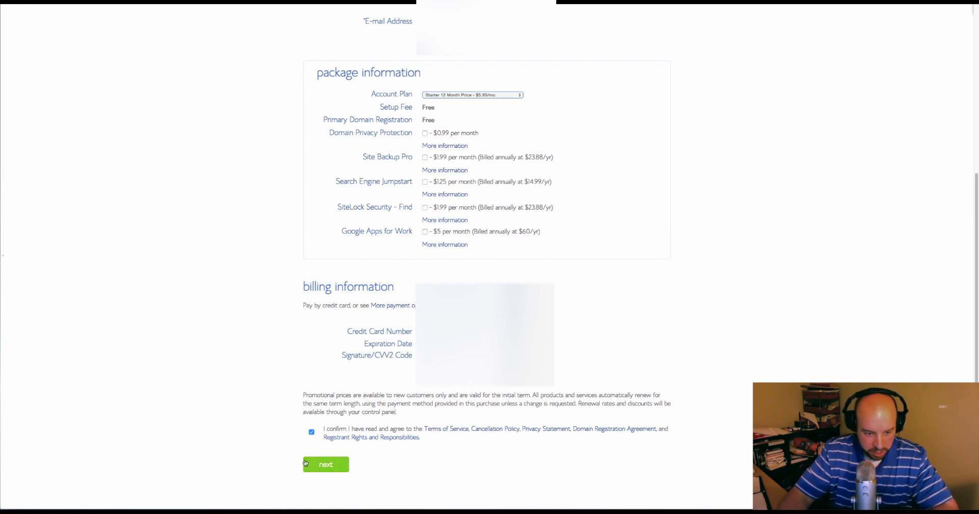
click(319, 459)
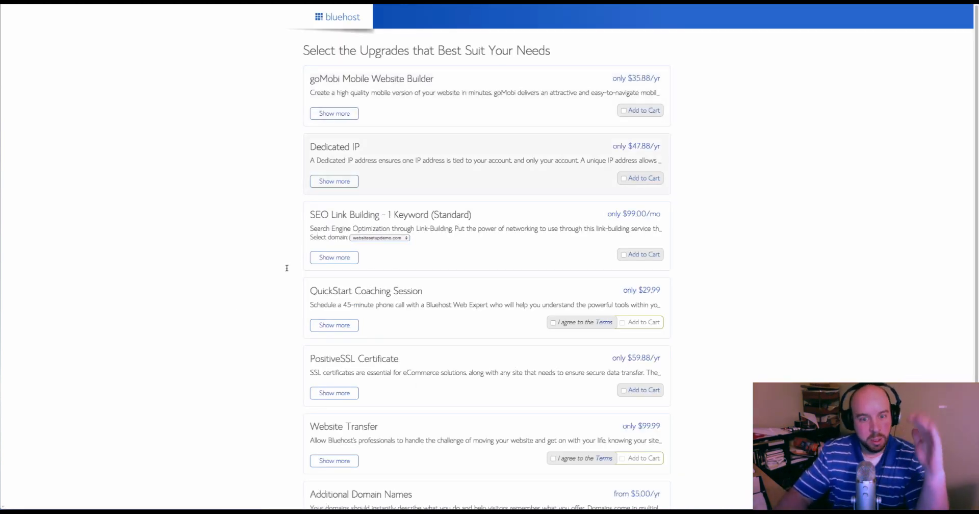
Complete the order without any upgrades and go to creating the account password.
scroll(269, 281, down, 2)
scroll(269, 284, down, 2)
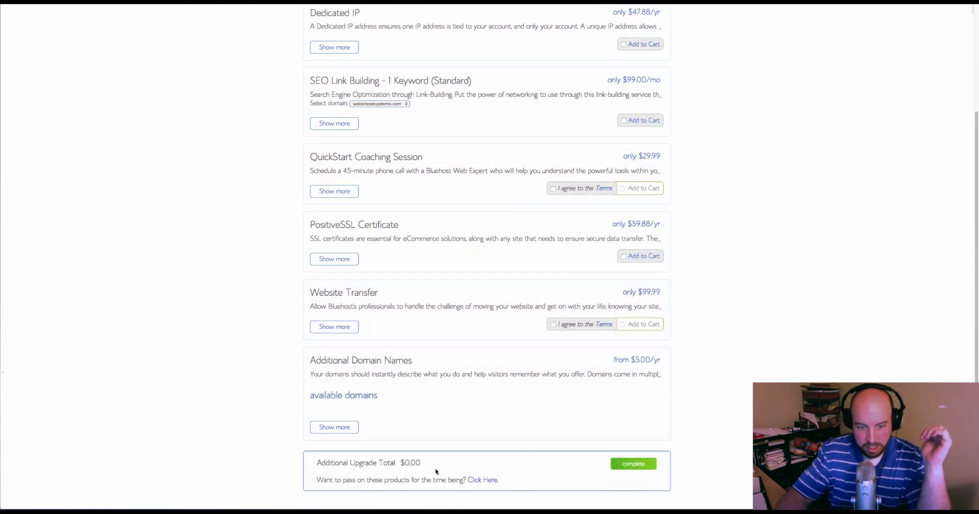
click(630, 465)
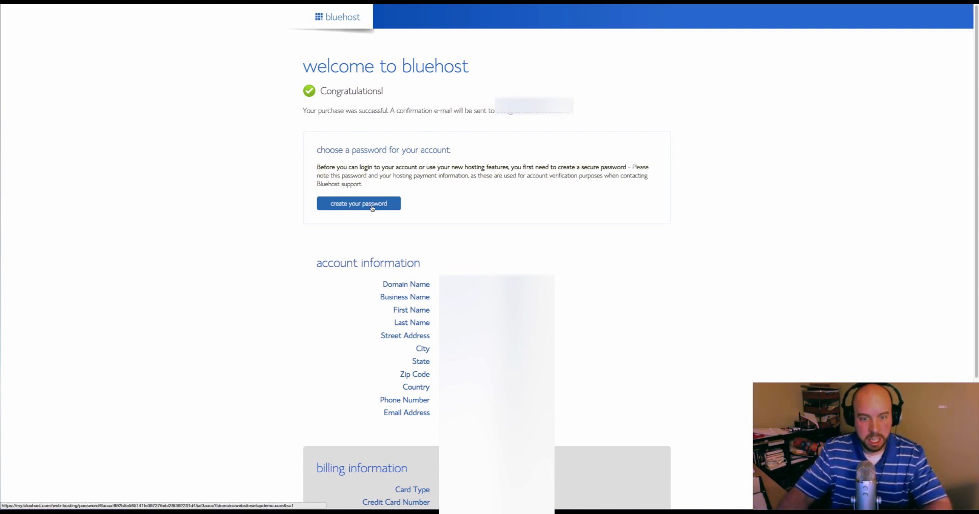
scroll(265, 398, down, 1)
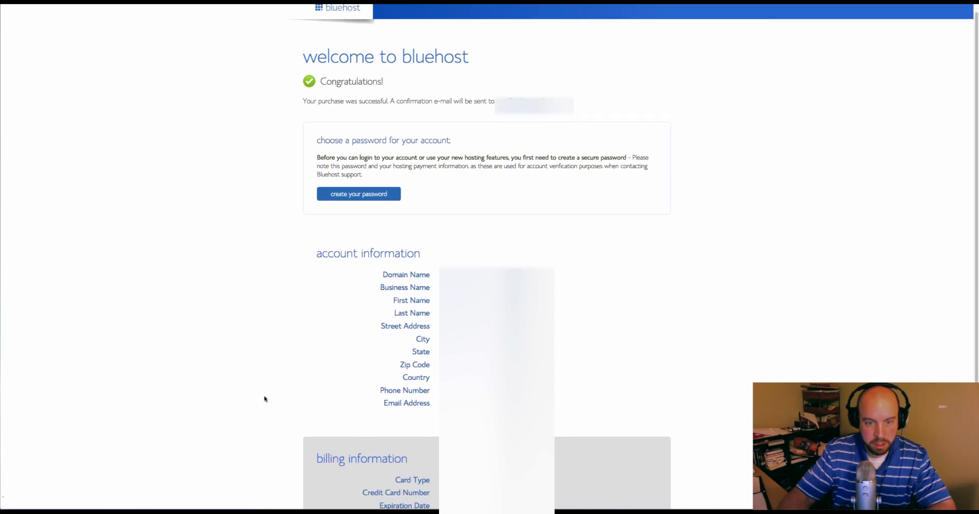
scroll(264, 398, up, 1)
click(368, 207)
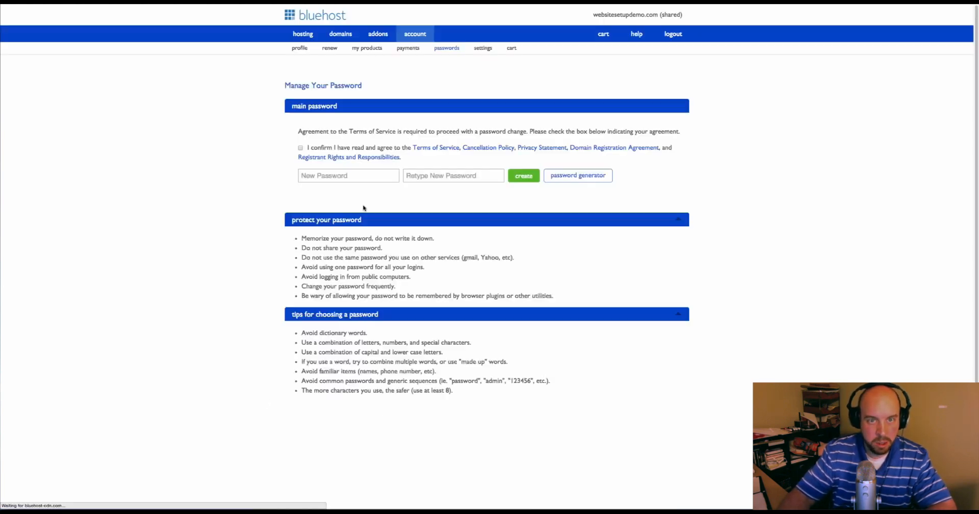
Agree to the terms, enter and submit the new main password, and dismiss the password-manager notice.
click(301, 149)
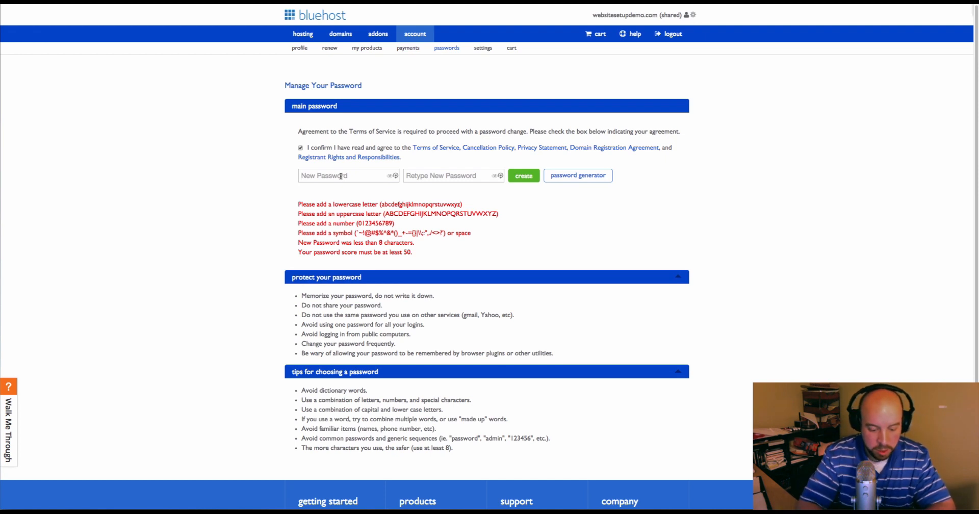
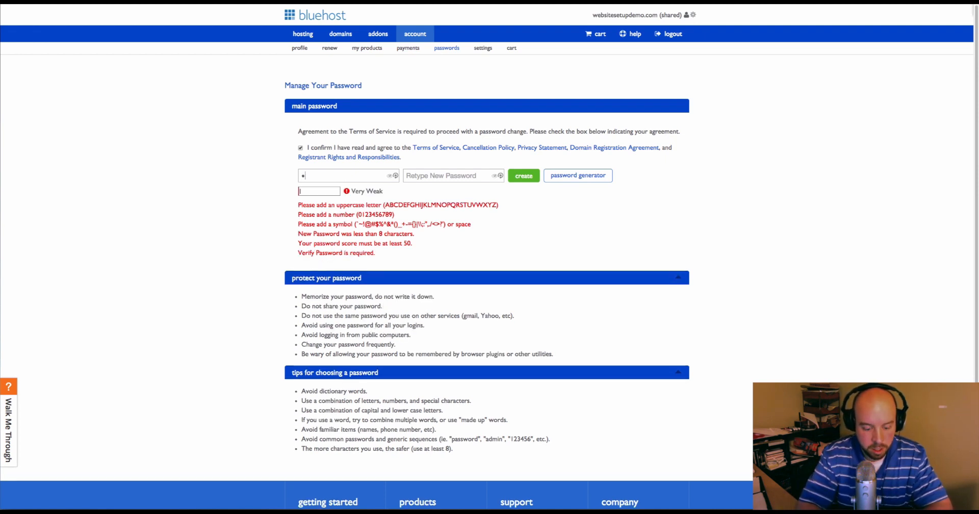
key(BackSpace)
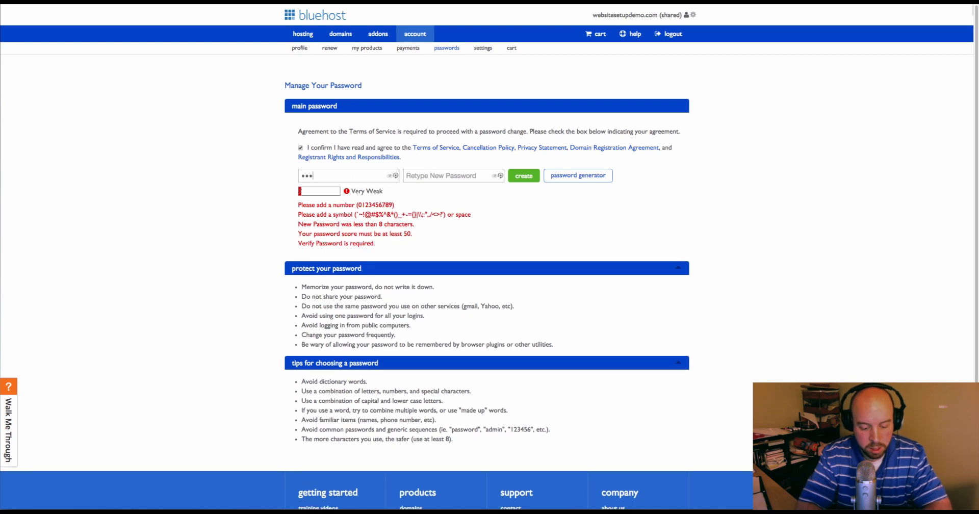
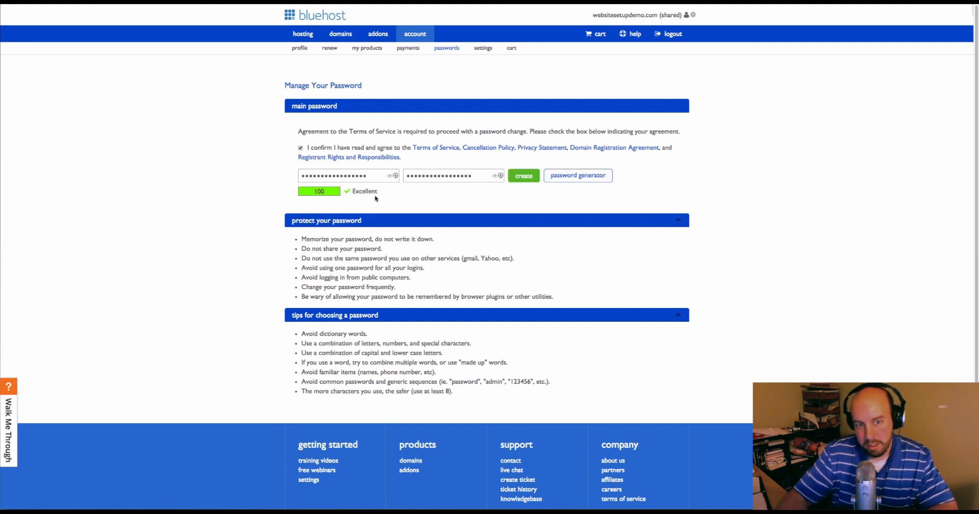
click(522, 176)
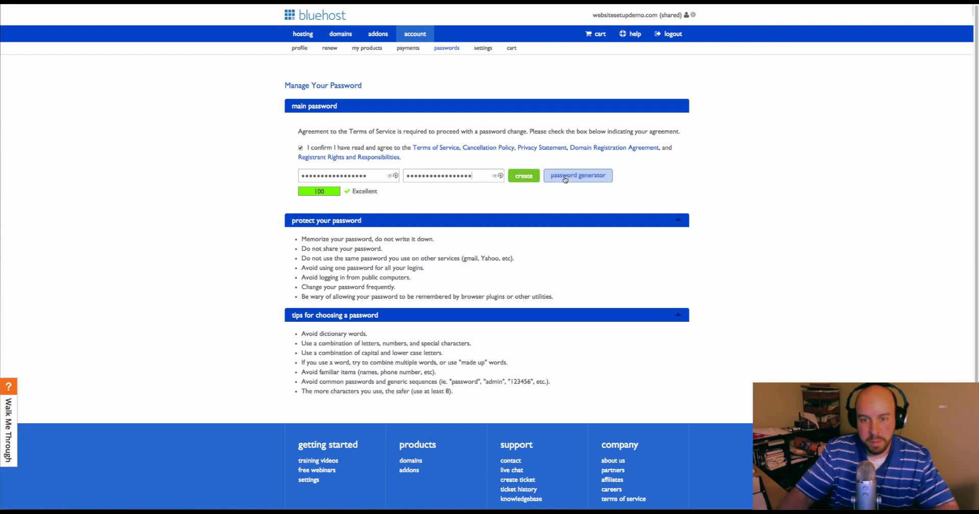
click(523, 176)
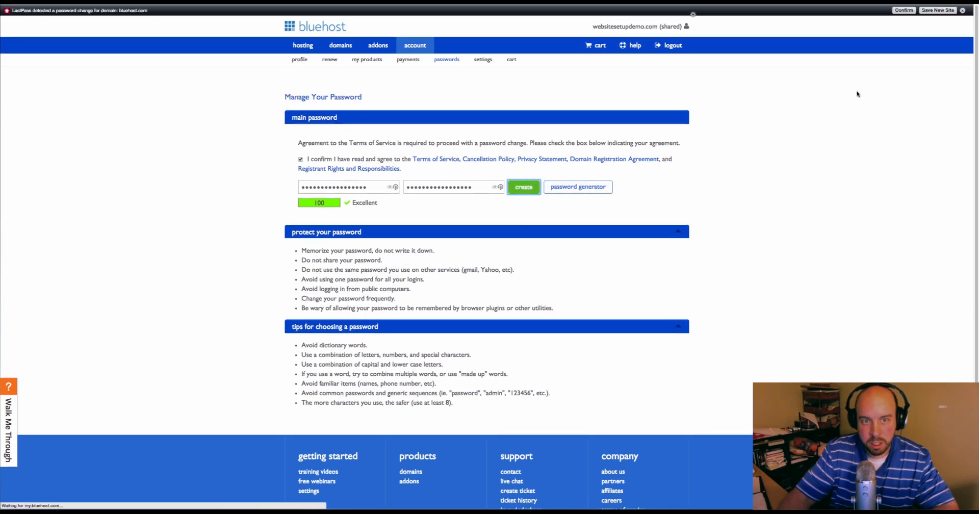
click(963, 11)
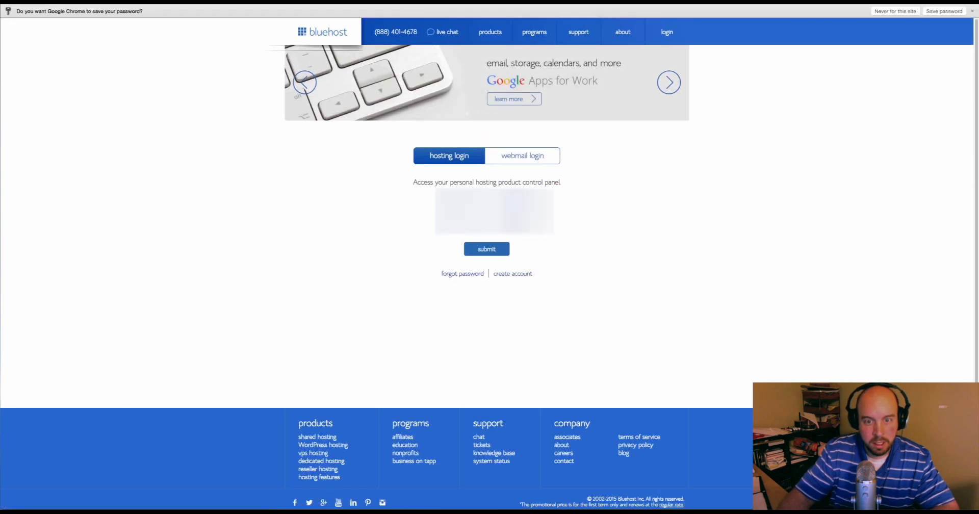
Log in with the domain username and new password, dismissing the password-manager save prompt.
text(webs)
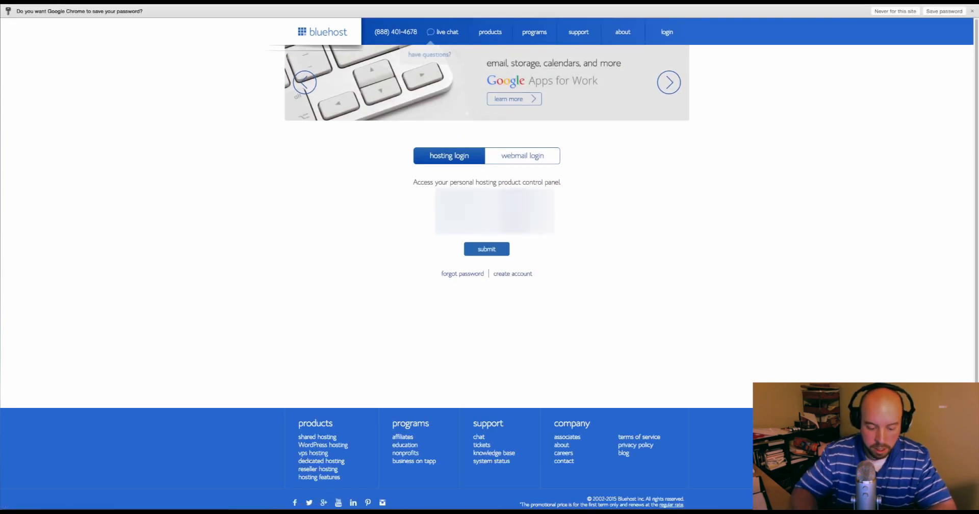
text(ote)
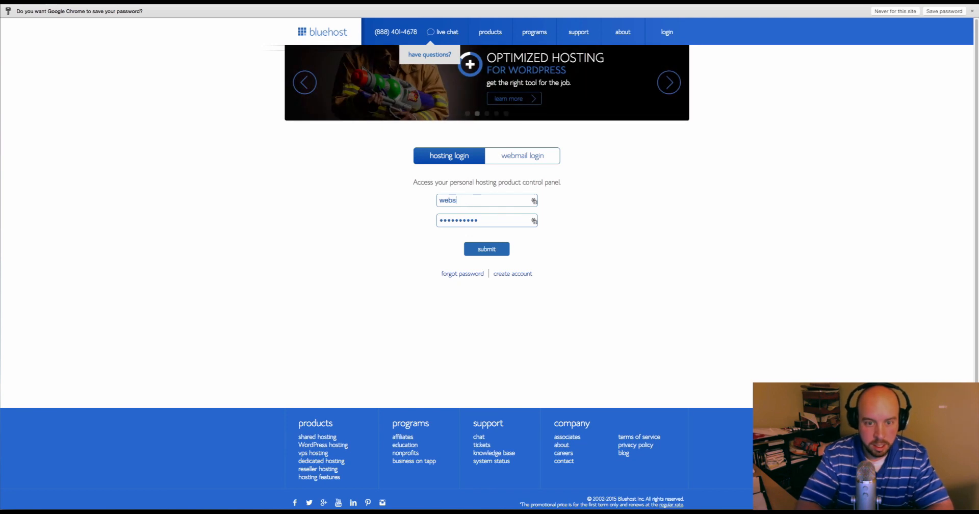
text(etupdemo.com)
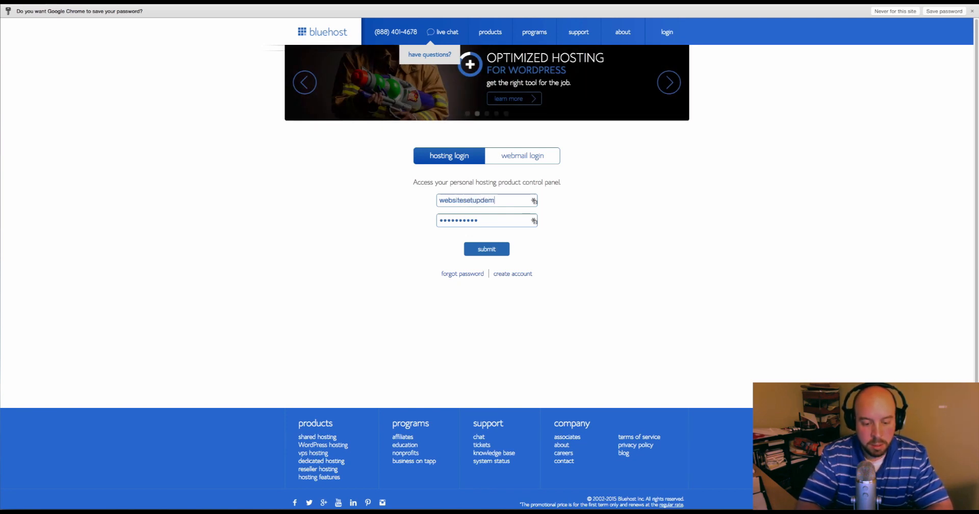
key(Tab)
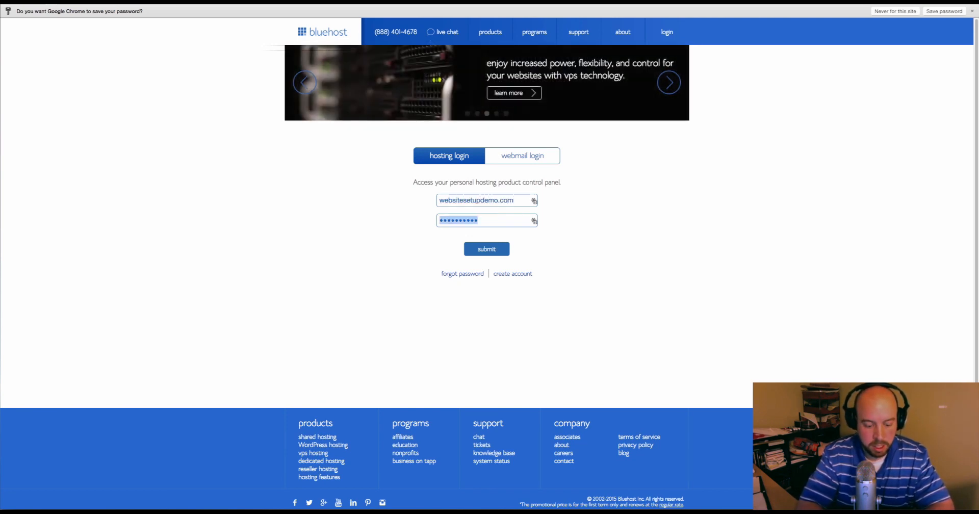
text(****)
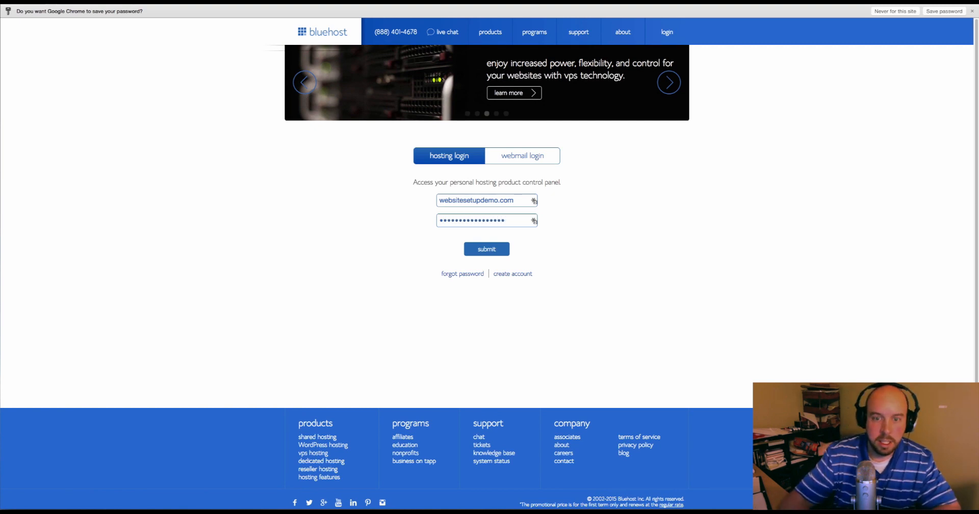
click(487, 250)
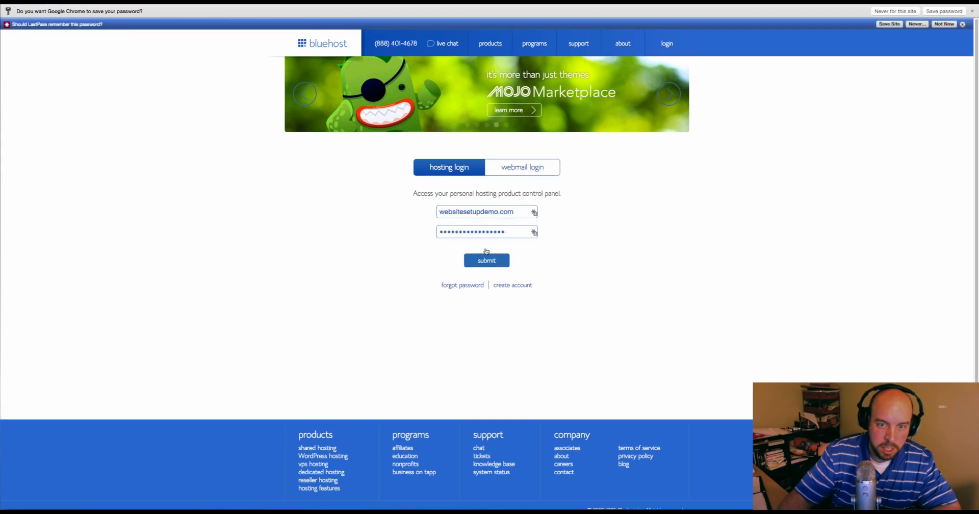
click(963, 24)
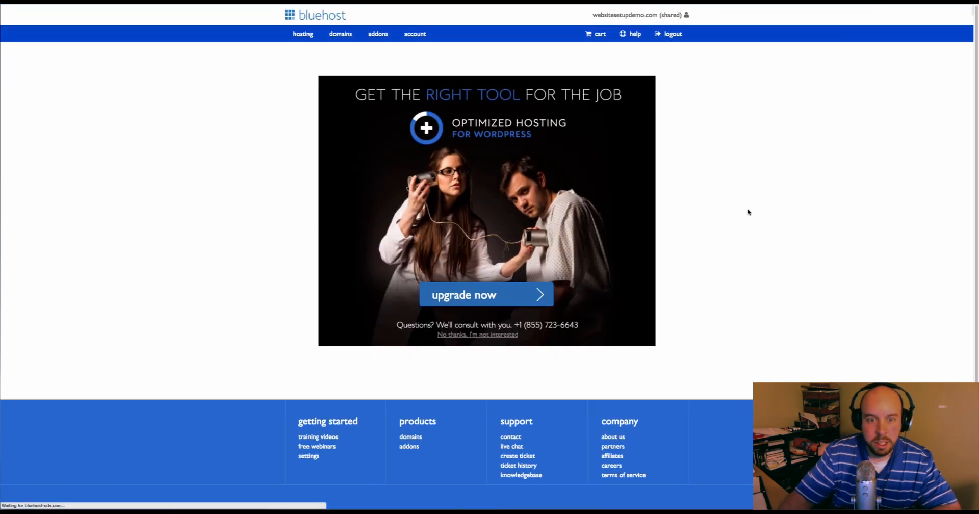
Choose 'No thanks' on the WordPress hosting upgrade offer and close the welcome message.
click(479, 351)
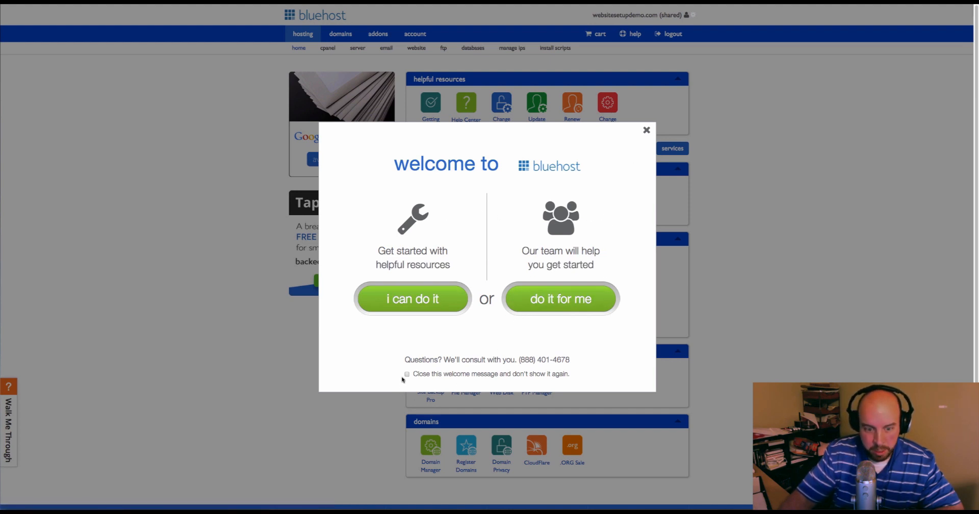
click(646, 131)
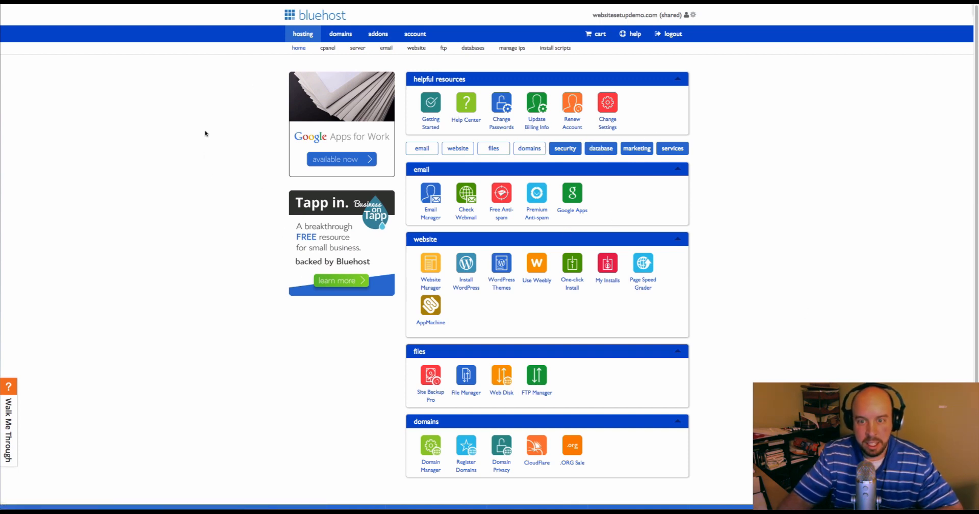
Go to cPanel and choose Install WordPress under the website builders.
click(327, 48)
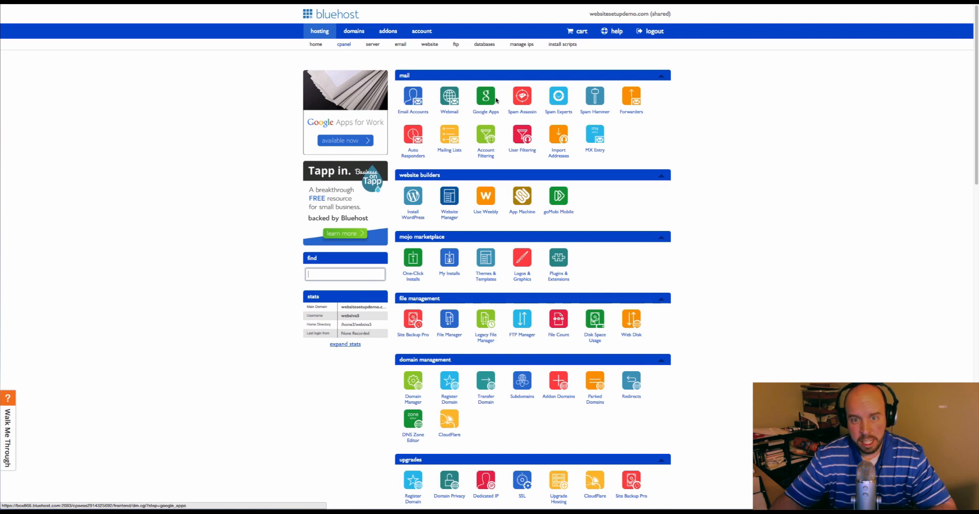
click(415, 196)
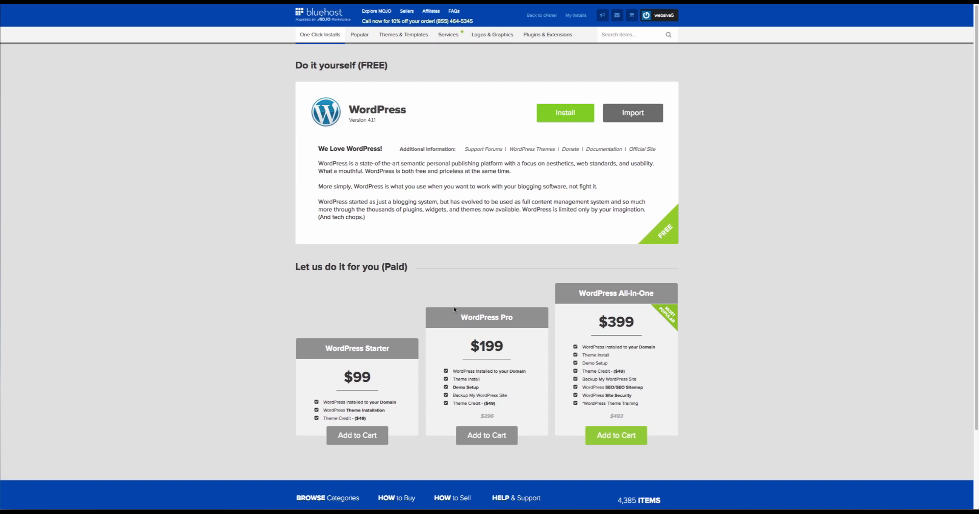
Choose the free WordPress install and check websitesetupdemo.com as the install domain.
click(552, 118)
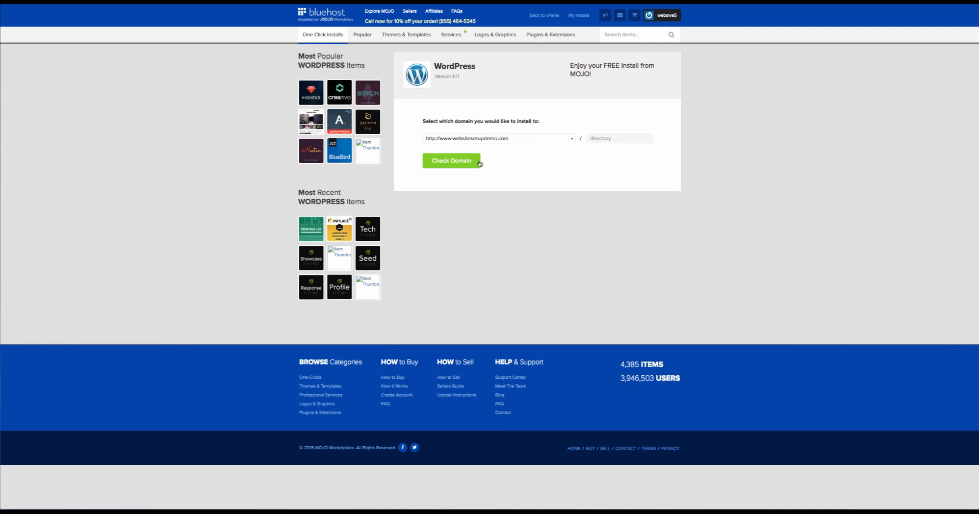
click(454, 156)
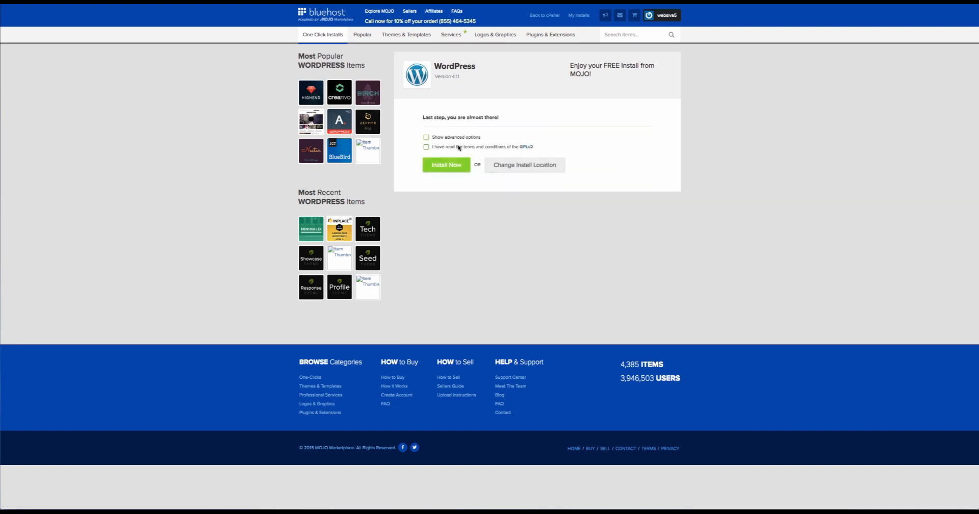
Show the advanced options and replace the site title with 'Website Setup Demo'.
click(427, 138)
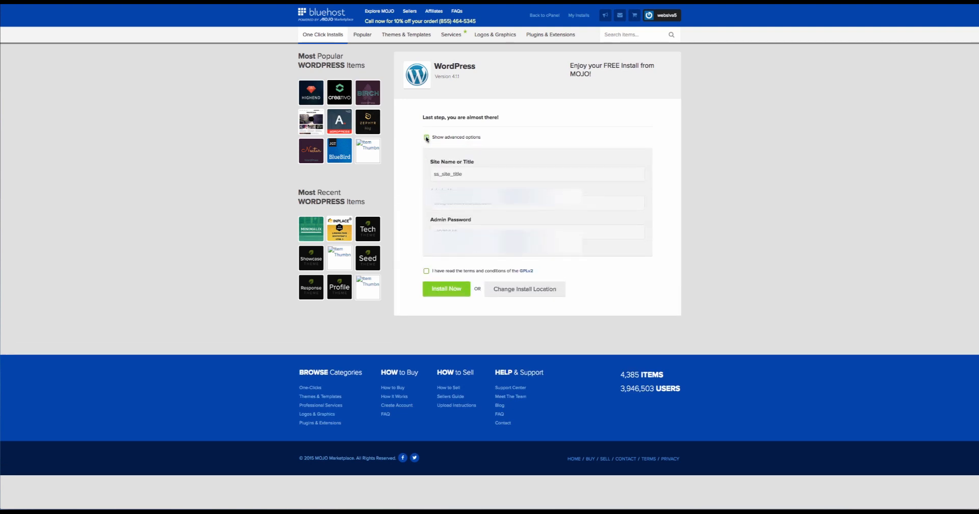
drag(462, 174, 404, 174)
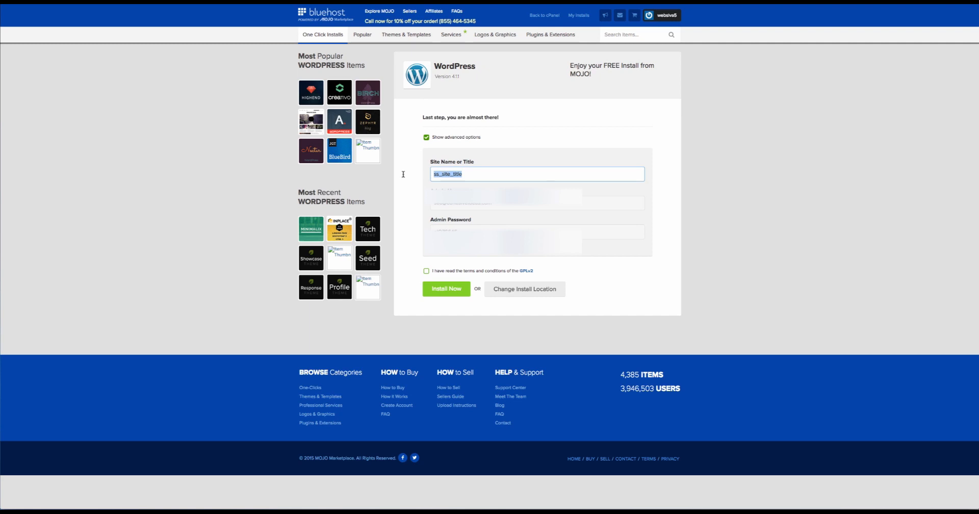
text(Website Setup Demo)
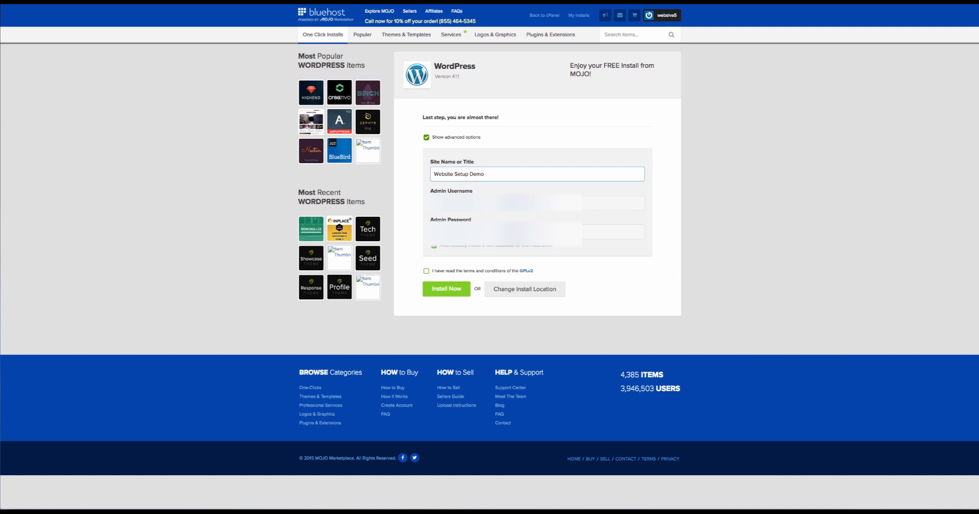
Enter an e-mail address as the admin username, add the admin password, and accept the GPLv2 terms.
key(Tab)
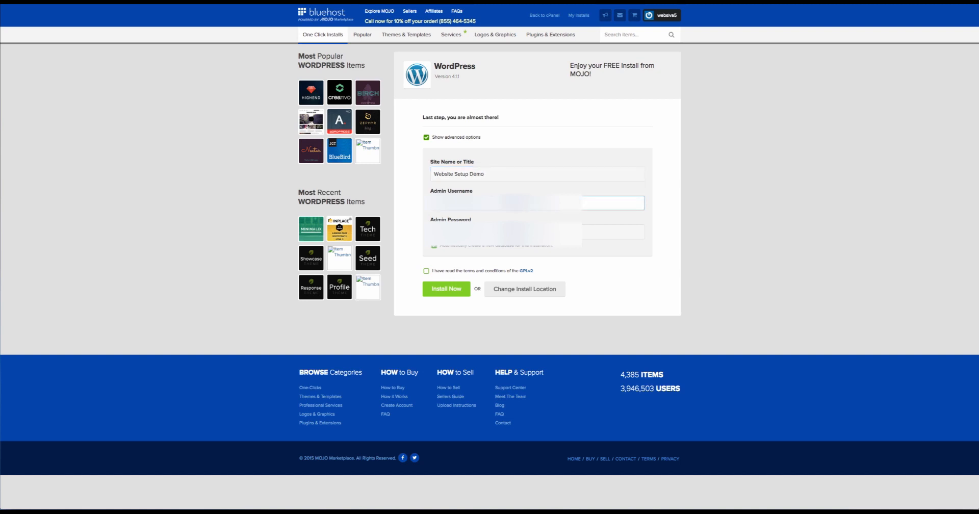
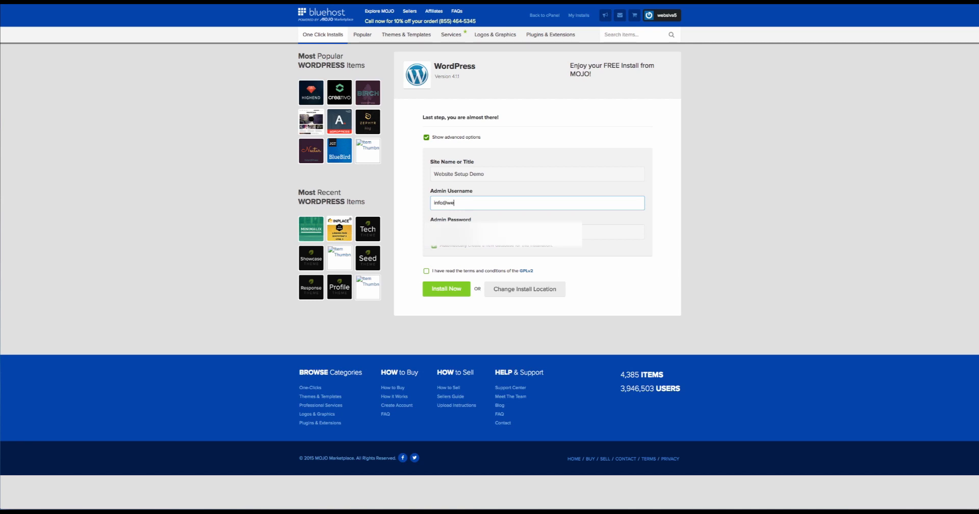
key(Tab)
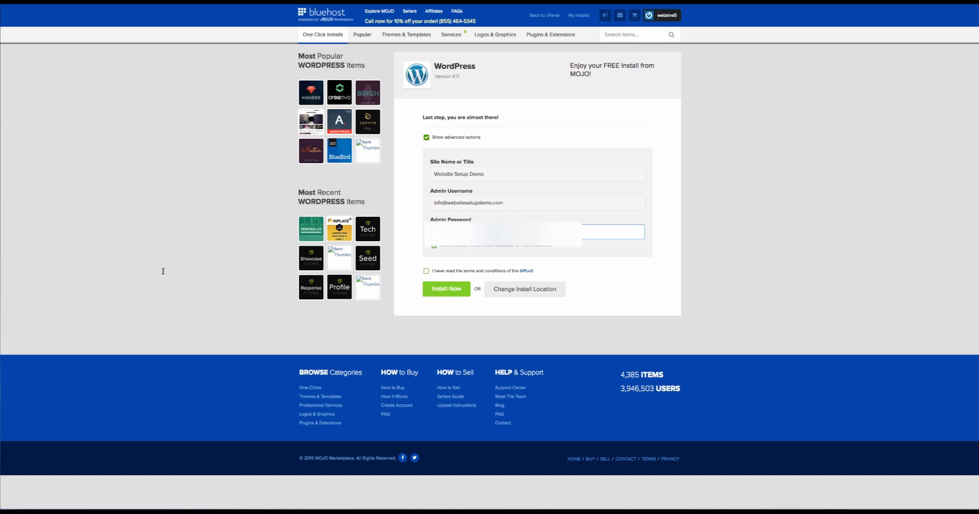
key(super+Tab)
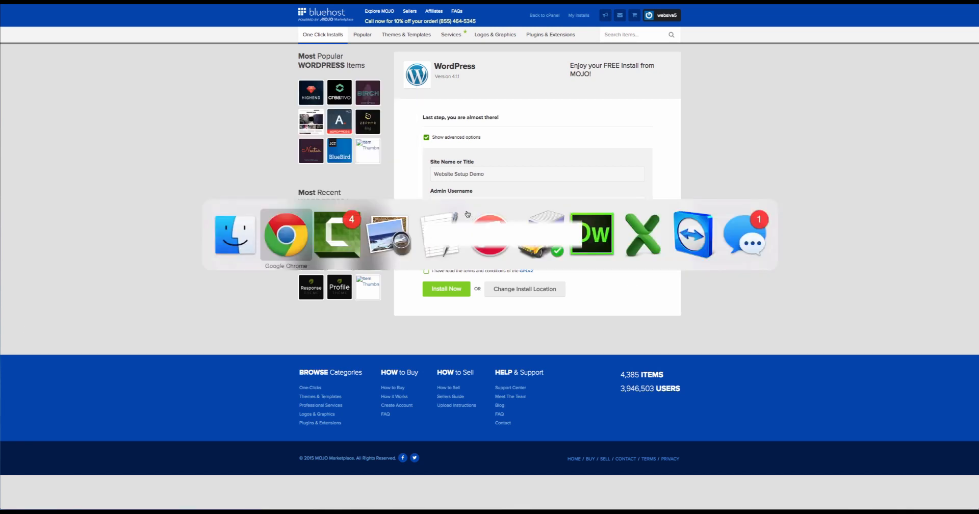
key(super+Tab)
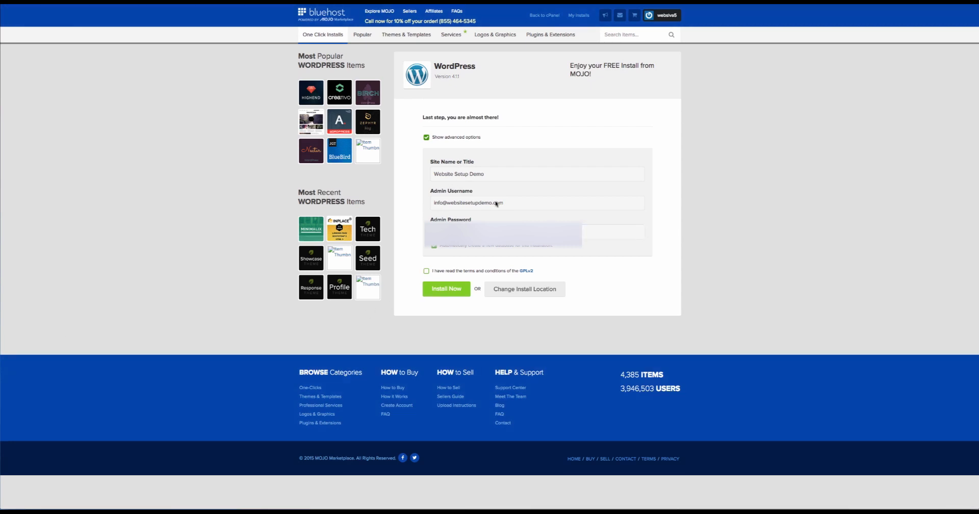
click(426, 271)
Install WordPress on websitesetupdemo.com and display the new install's site URL, admin URL and login details.
click(445, 288)
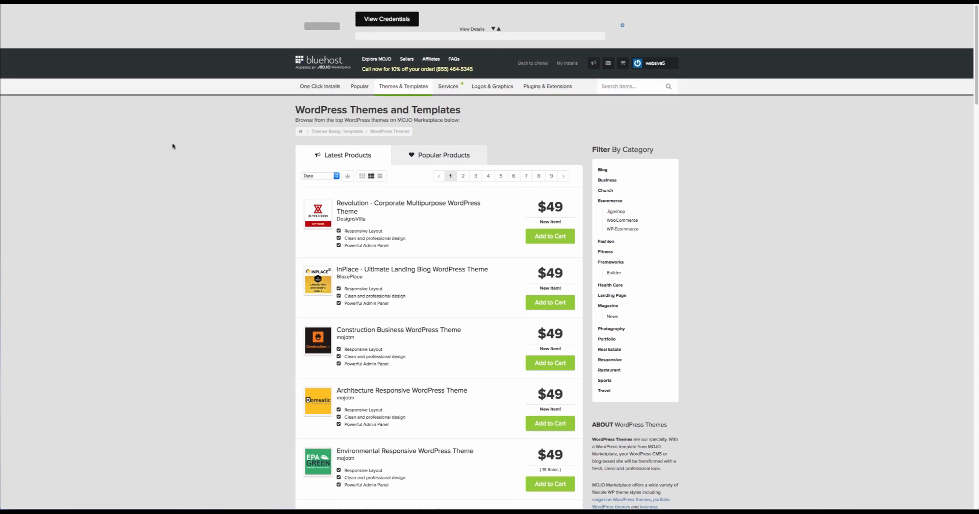
click(391, 19)
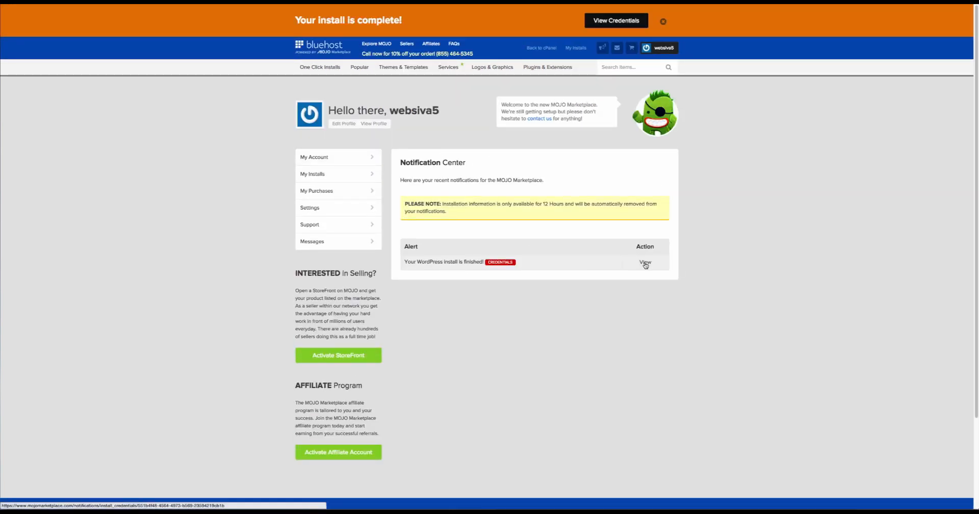
click(646, 263)
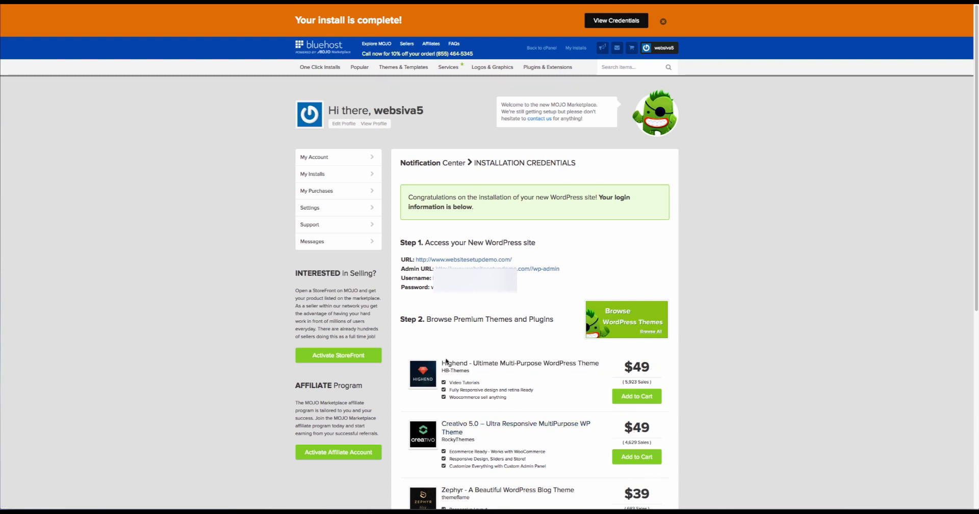
mouse_move(435, 377)
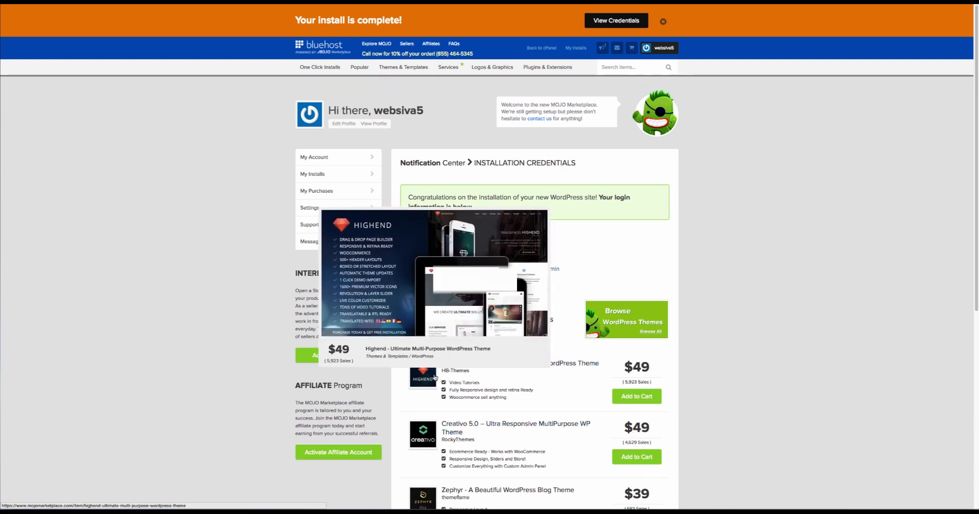
mouse_move(434, 442)
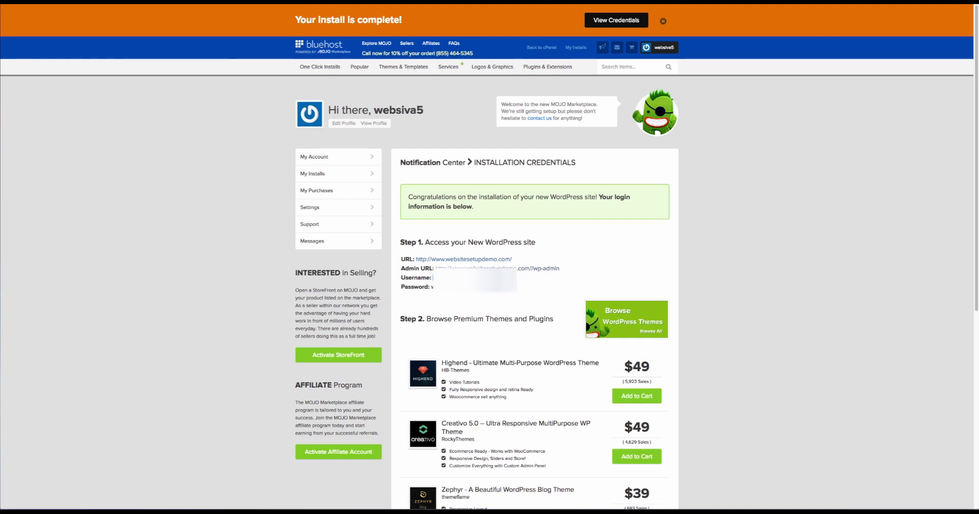
Sign in at the new site's admin URL with the admin username and password, declining to save the password.
click(510, 259)
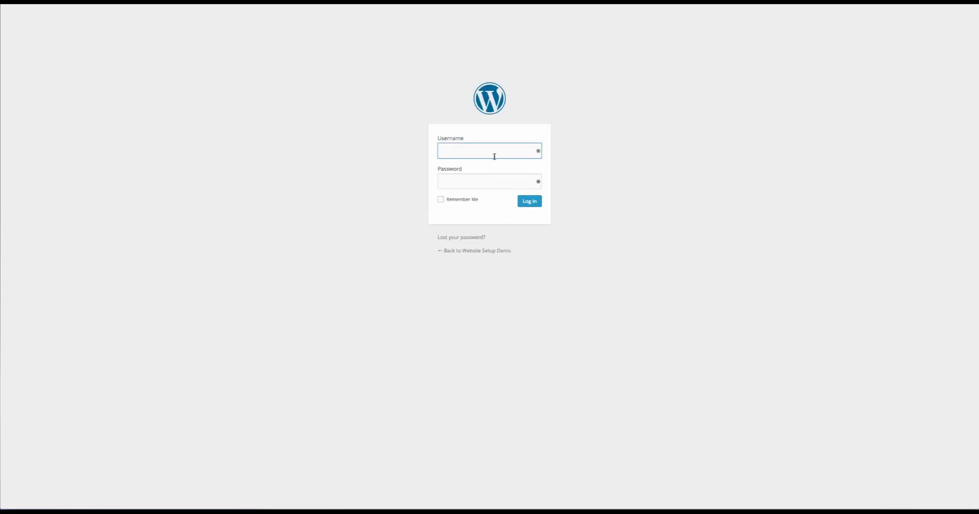
key(ctrl+v)
key(Tab)
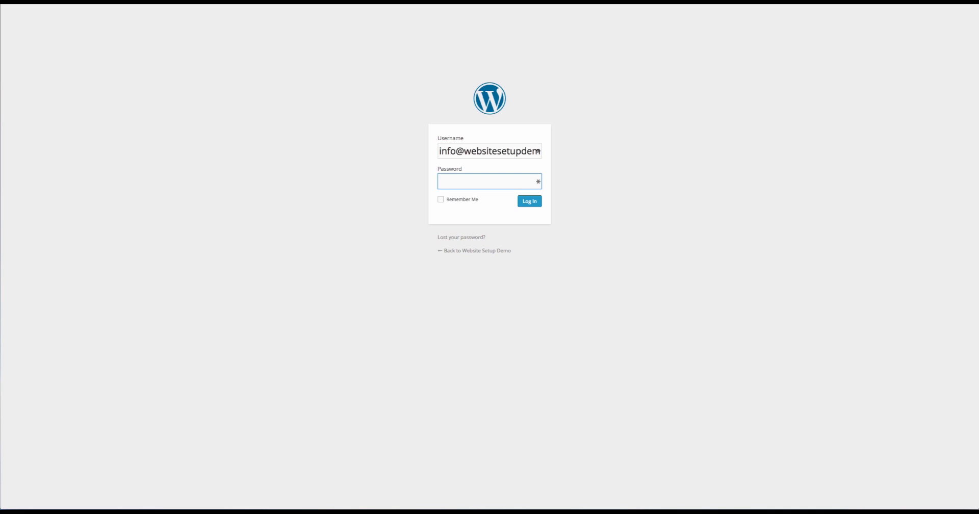
text(********)
key(BackSpace)
key(BackSpace)
key(BackSpace)
key(ctrl+a)
text(***********)
key(Return)
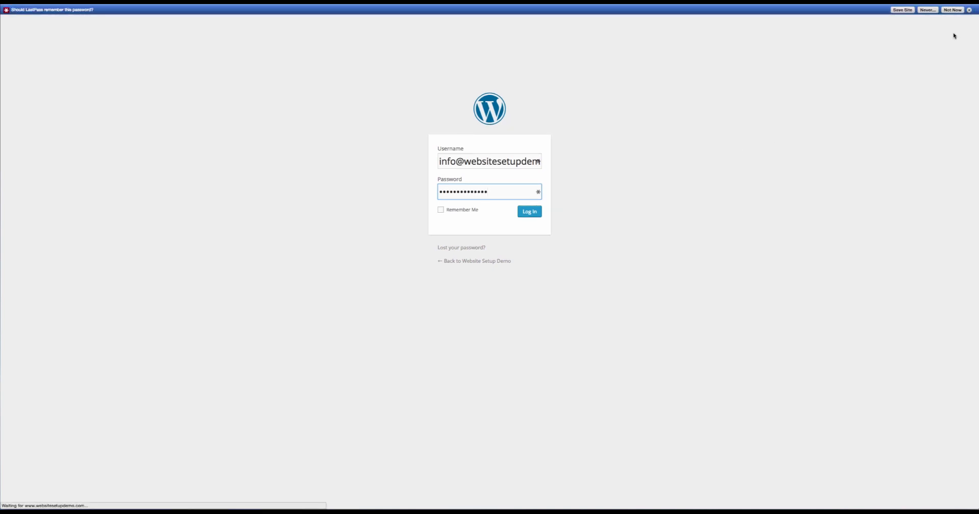
click(952, 9)
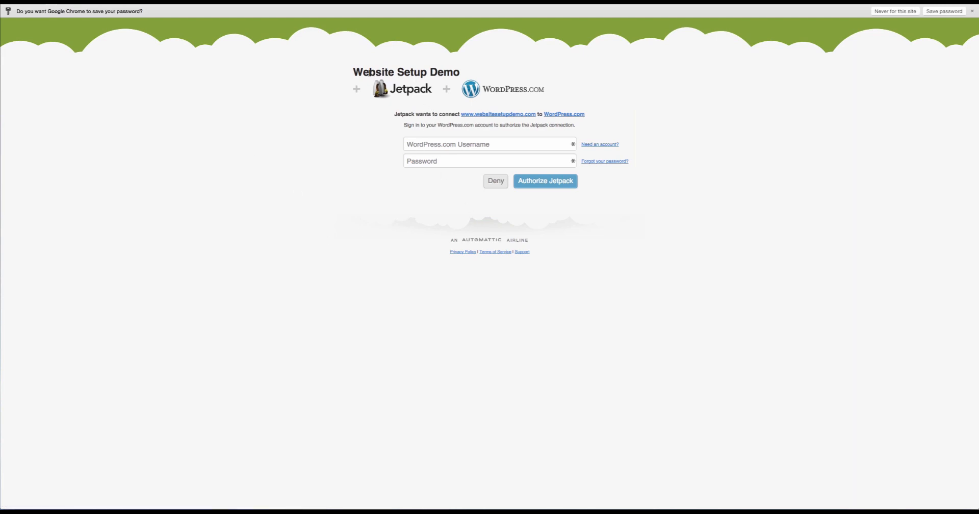
Deny the Jetpack authorization and skip the Connect Jetpack step.
click(497, 186)
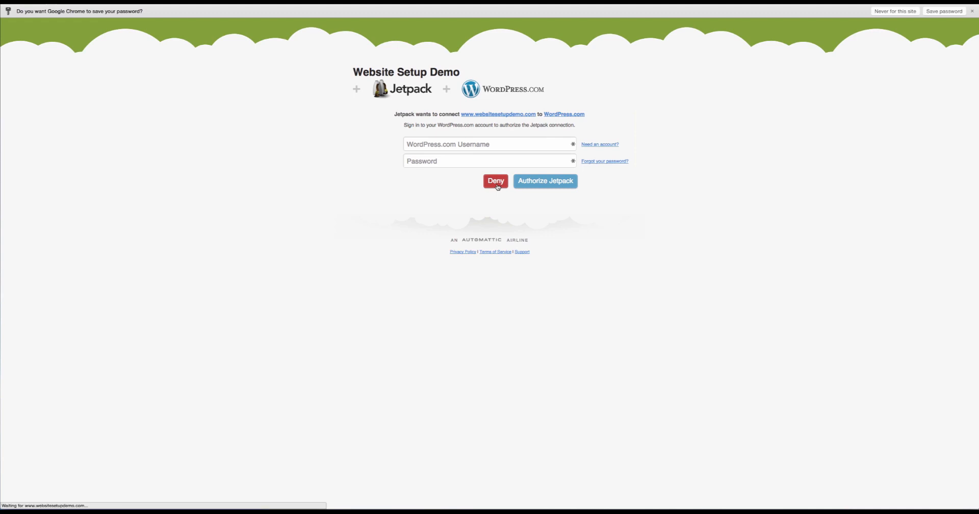
click(496, 198)
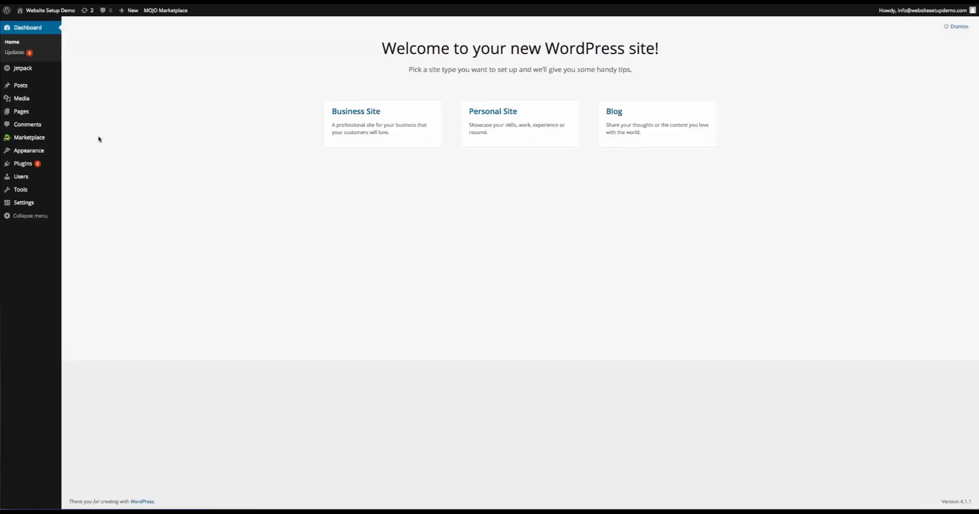
Deactivate the Jetpack and Akismet plugins under Installed Plugins.
click(28, 165)
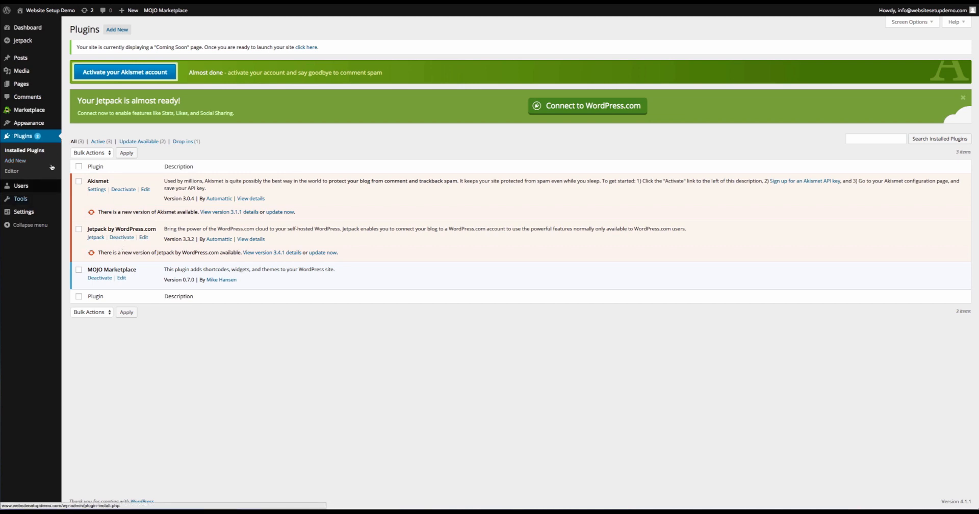
click(125, 238)
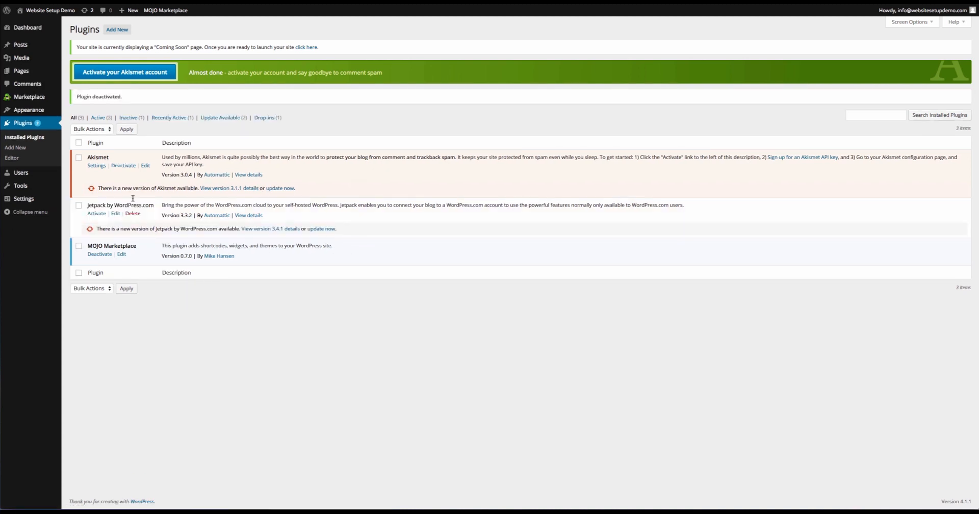
click(123, 166)
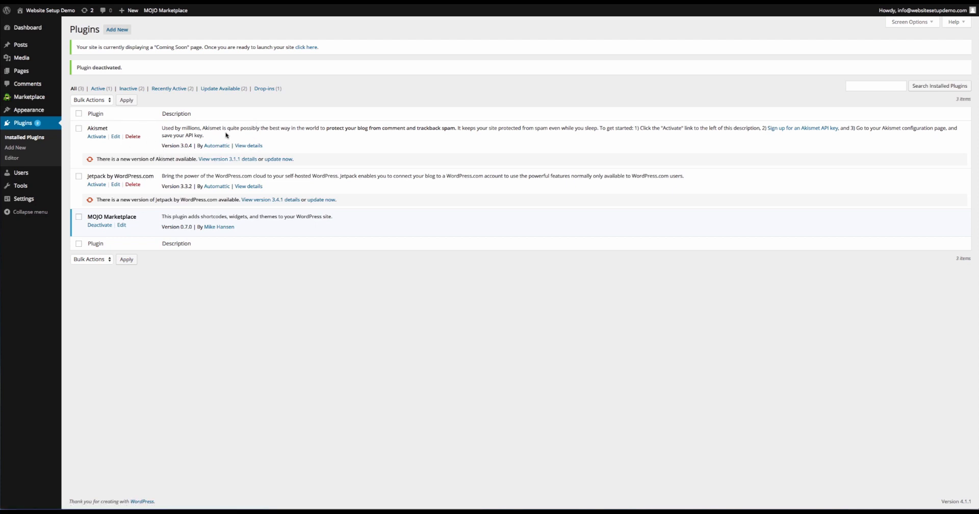
Bring up the link options for visiting the live site and dismiss them without choosing.
right_click(47, 11)
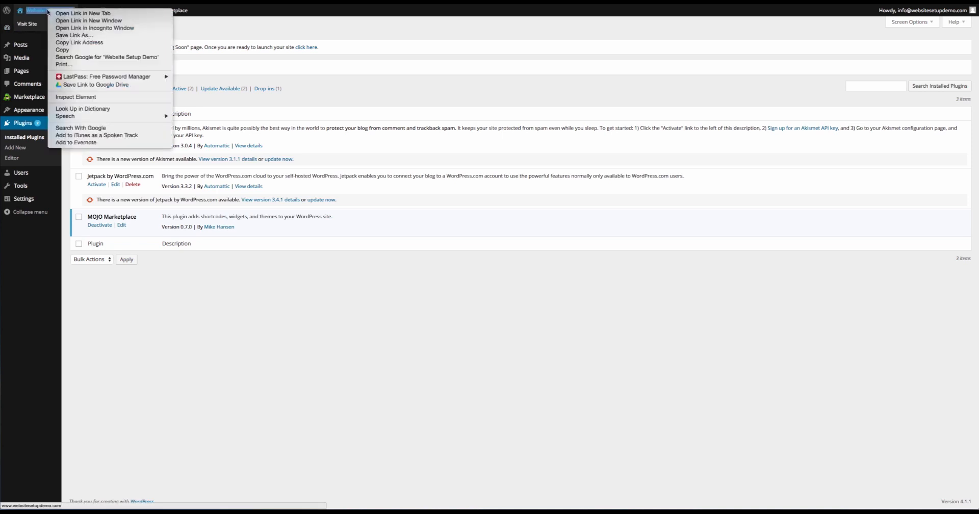
click(144, 7)
right_click(42, 24)
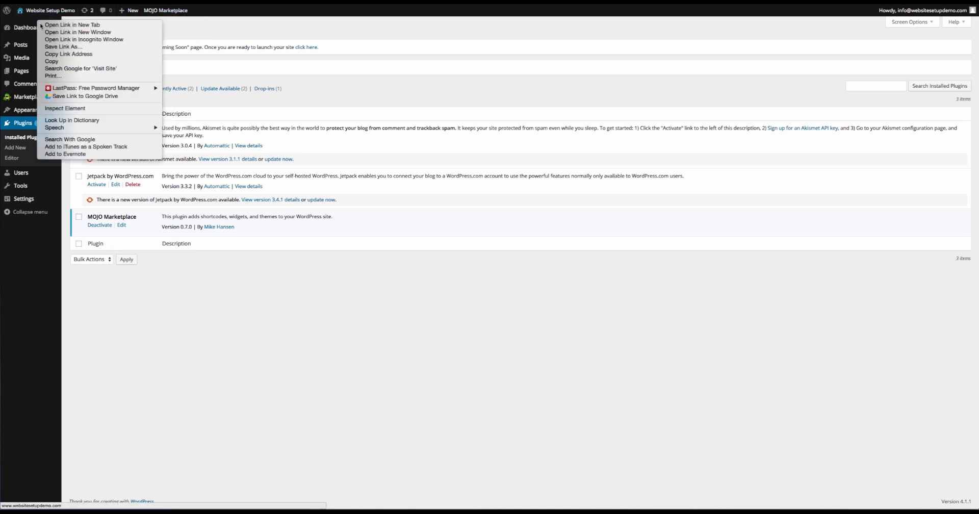
click(43, 25)
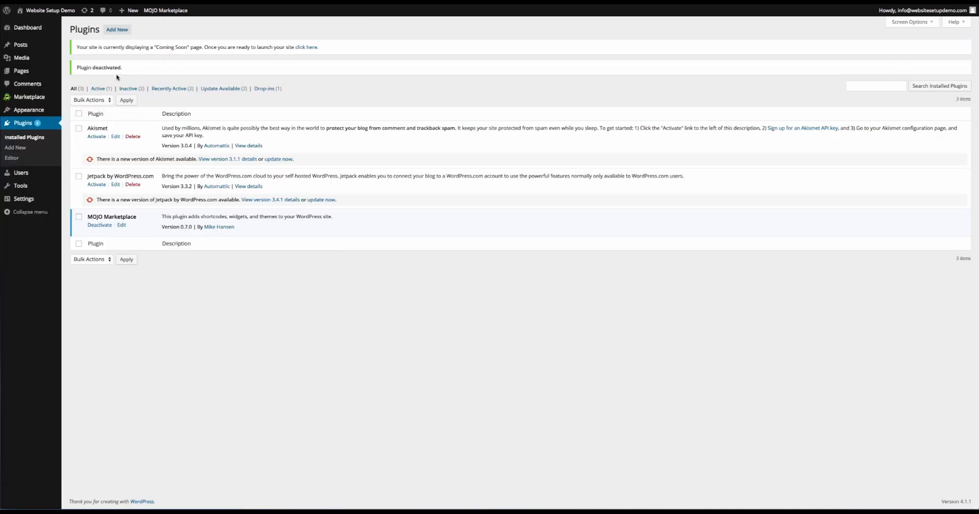
mouse_move(32, 109)
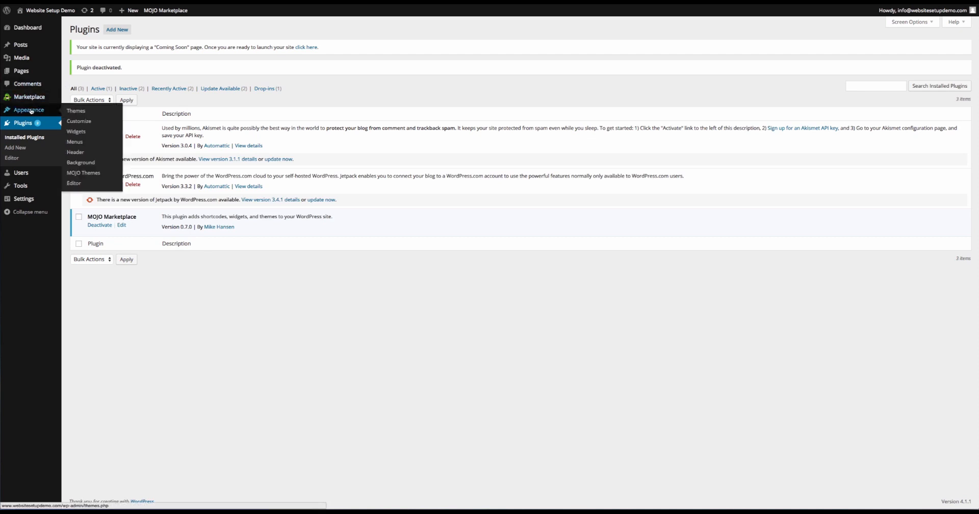
From Appearance > Themes, launch Customize on the active Twenty Thirteen theme.
click(32, 110)
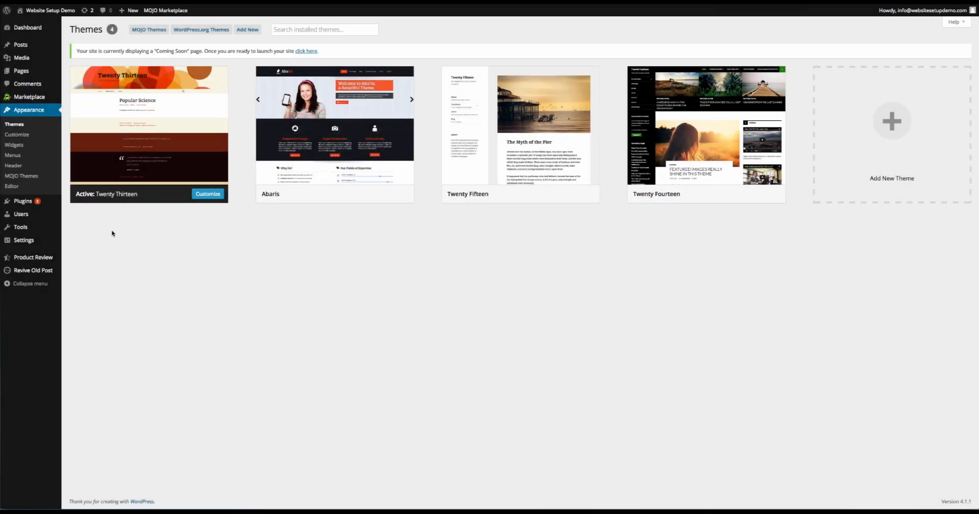
mouse_move(120, 79)
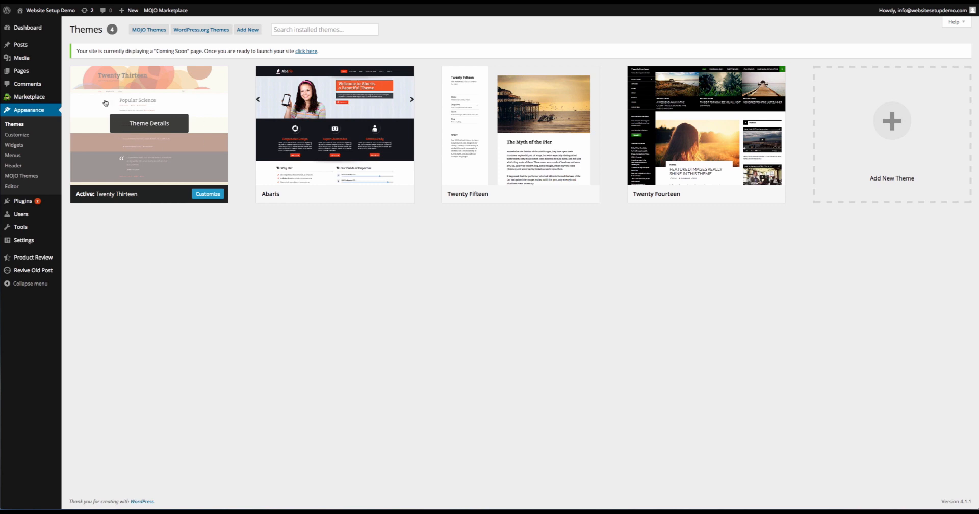
click(200, 197)
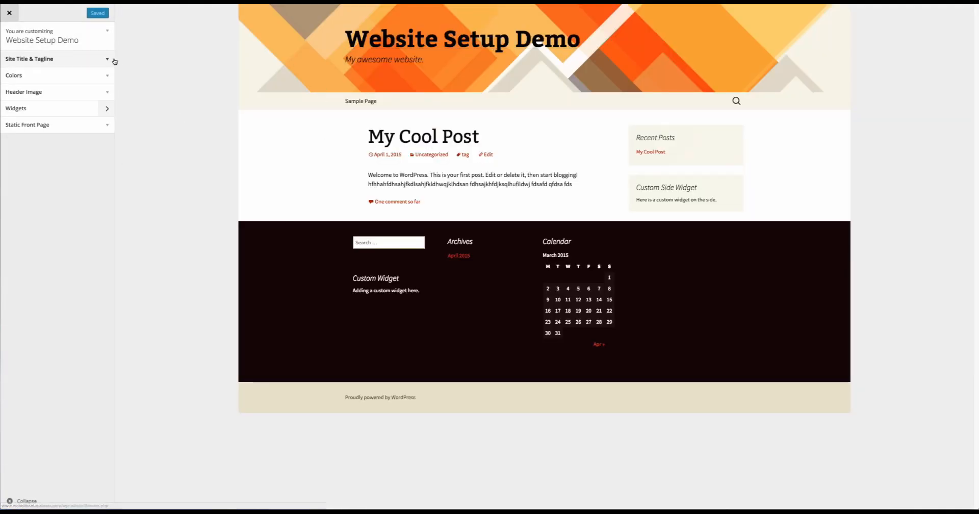
Change the tagline to 'My tagline area.' and turn off Display Header Text.
click(97, 62)
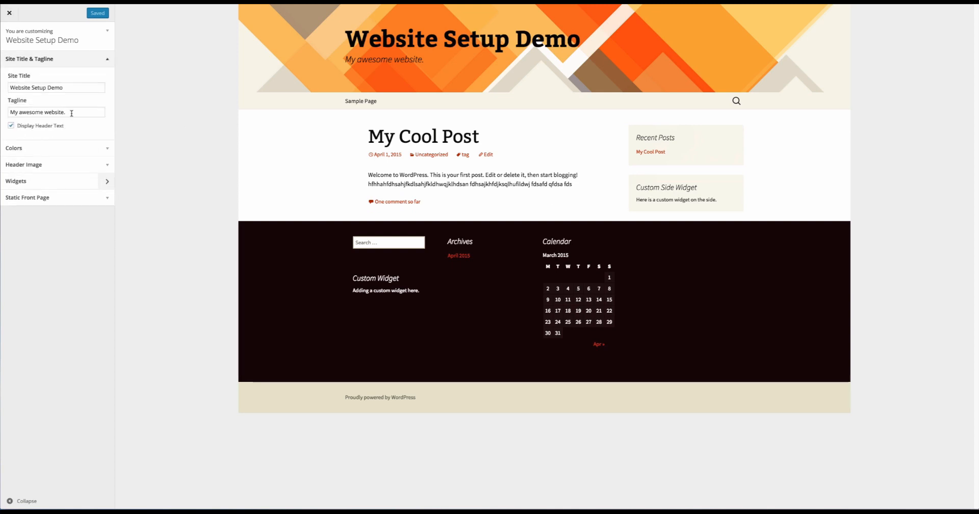
click(71, 113)
key(BackSpace)
key(BackSpace)
key(BackSpace)
key(BackSpace)
key(BackSpace)
key(BackSpace)
key(BackSpace)
key(BackSpace)
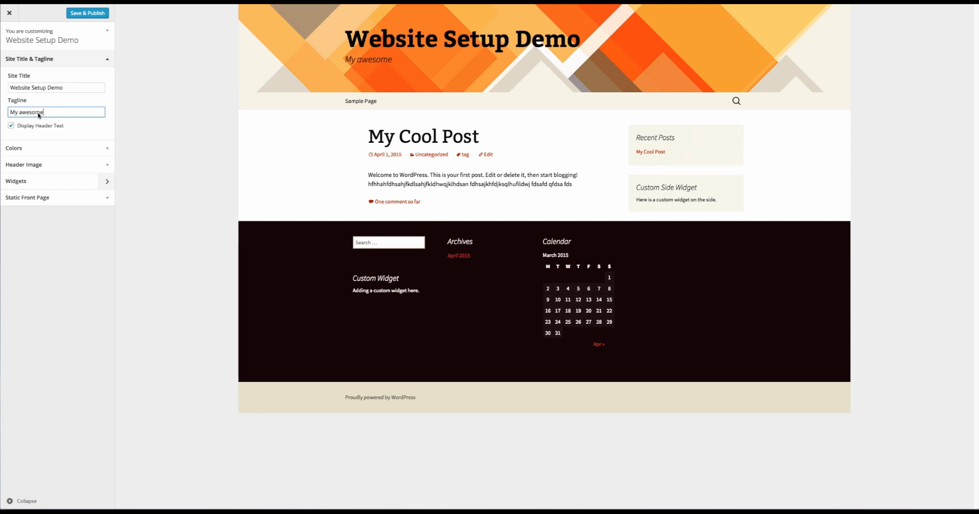
shift+click(14, 113)
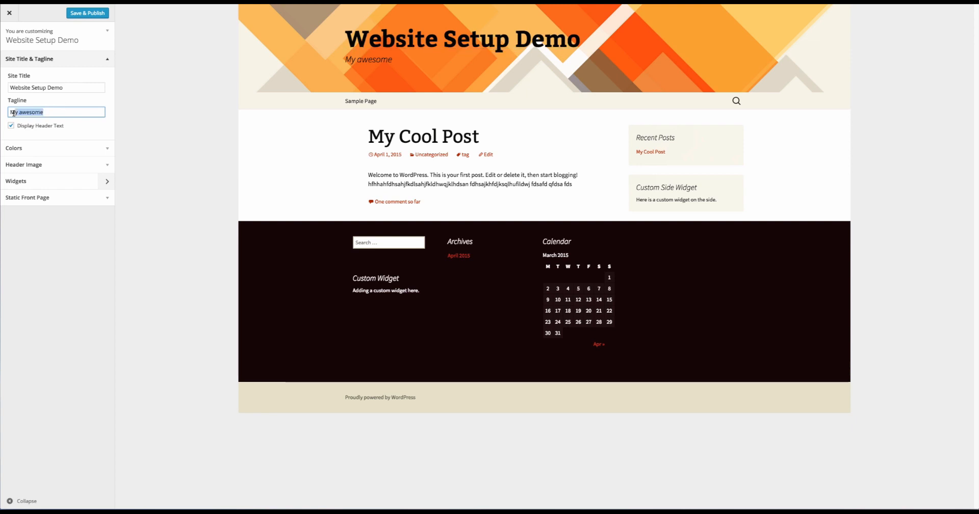
key(BackSpace)
text(y tagline area.)
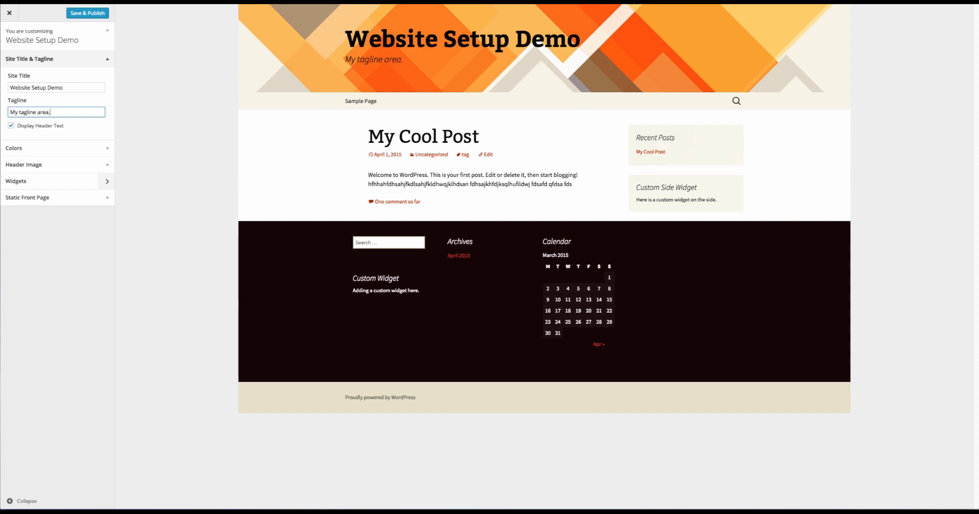
key(Tab)
click(10, 126)
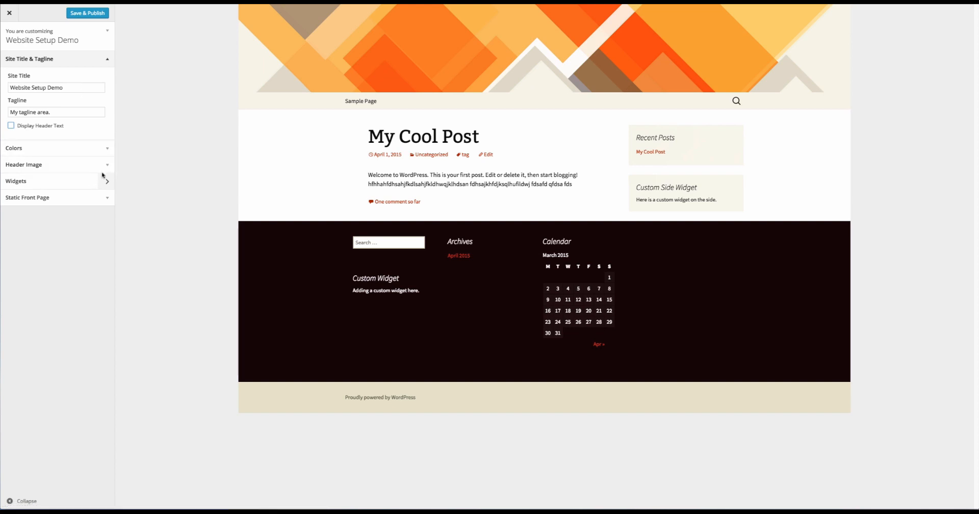
Try the earth photo as header image, then keep the orange geometric header.
click(48, 164)
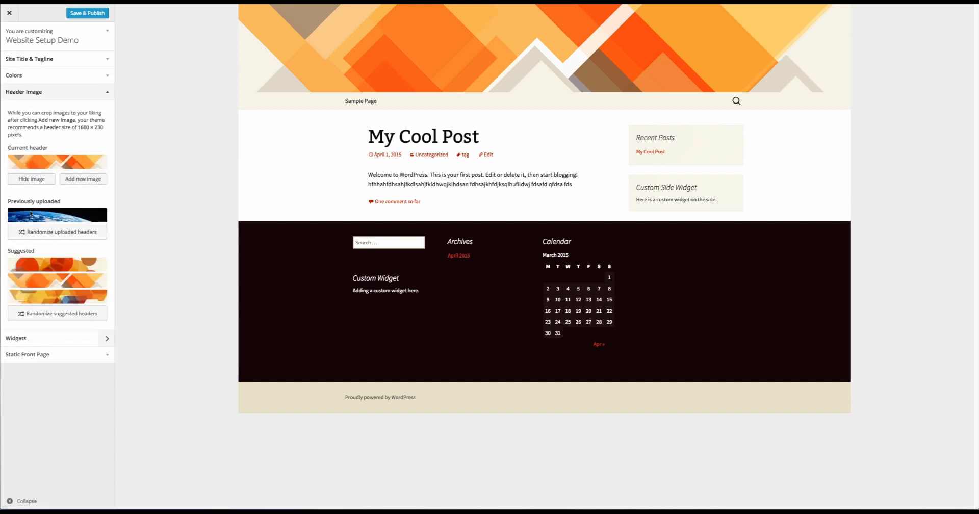
click(65, 220)
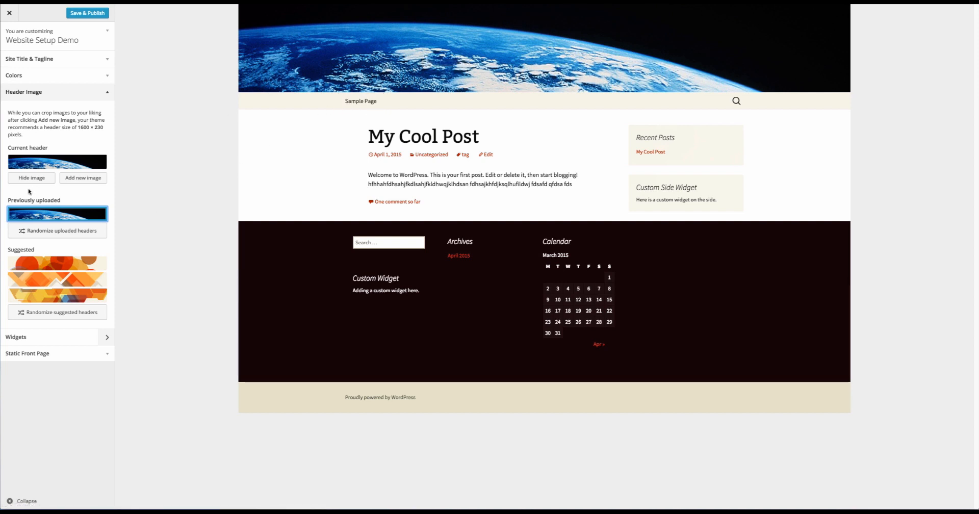
click(47, 286)
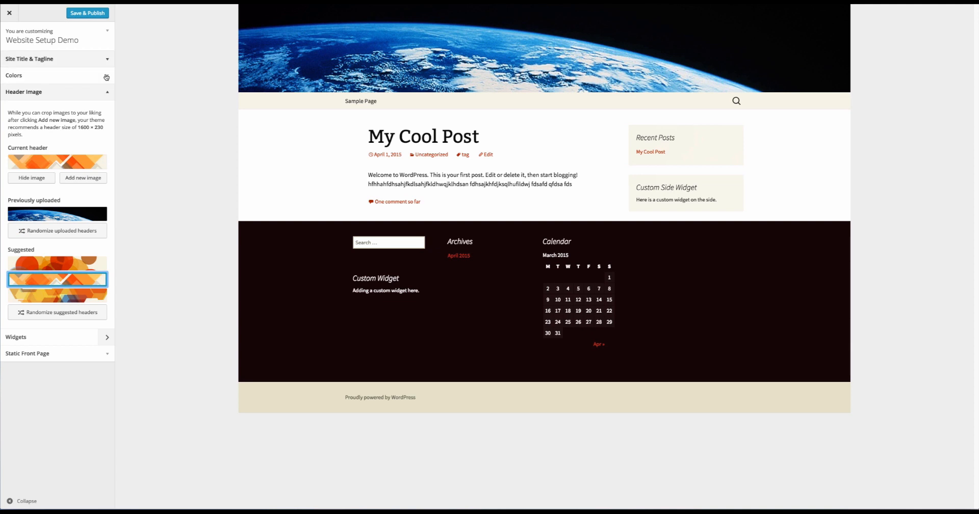
Turn Display Header Text back on and test the preview's Sample Page link and search box.
click(108, 60)
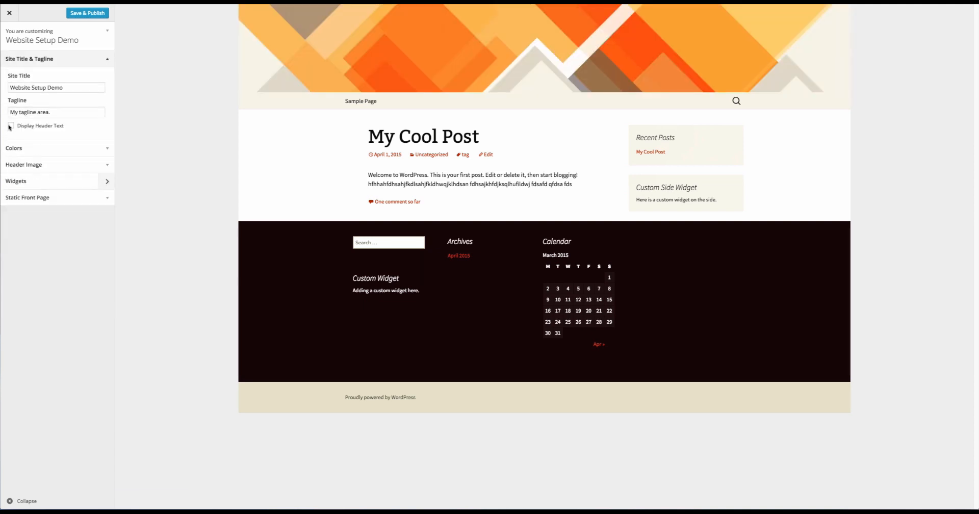
click(10, 126)
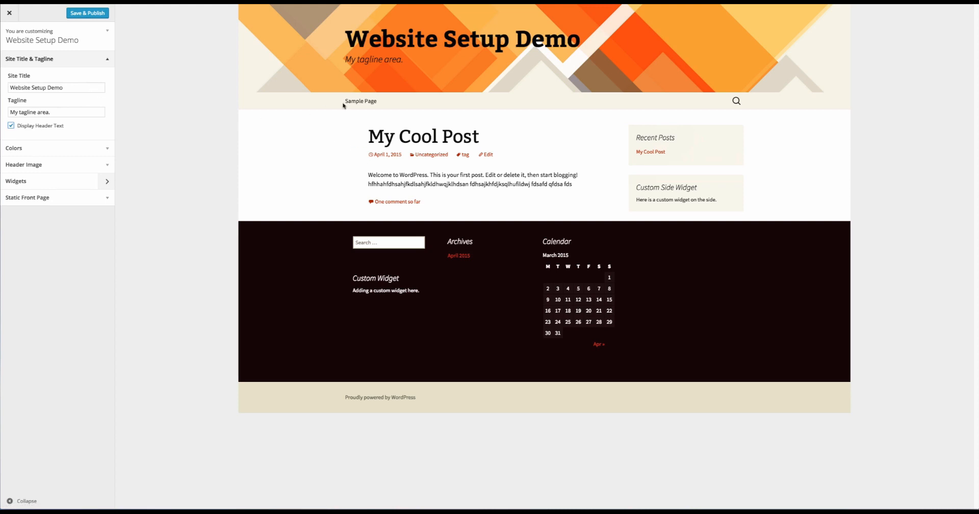
click(363, 102)
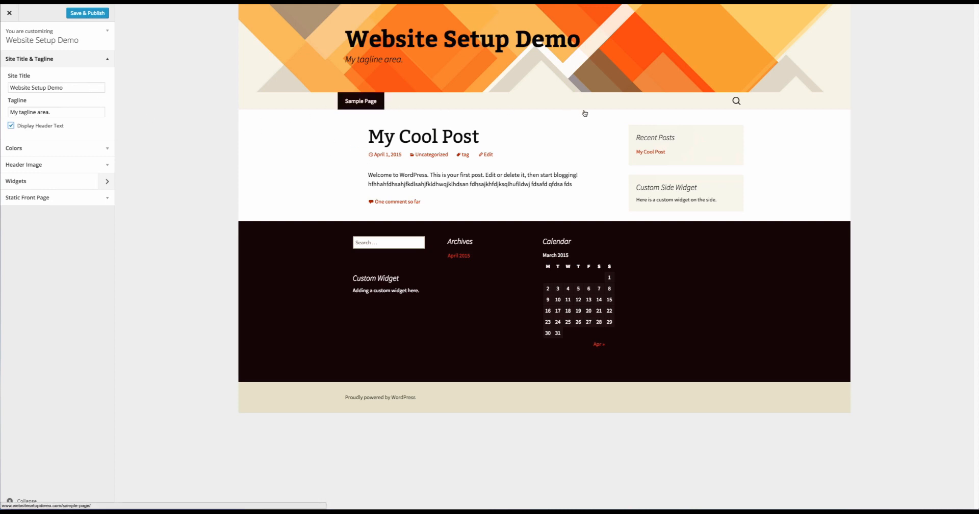
click(736, 101)
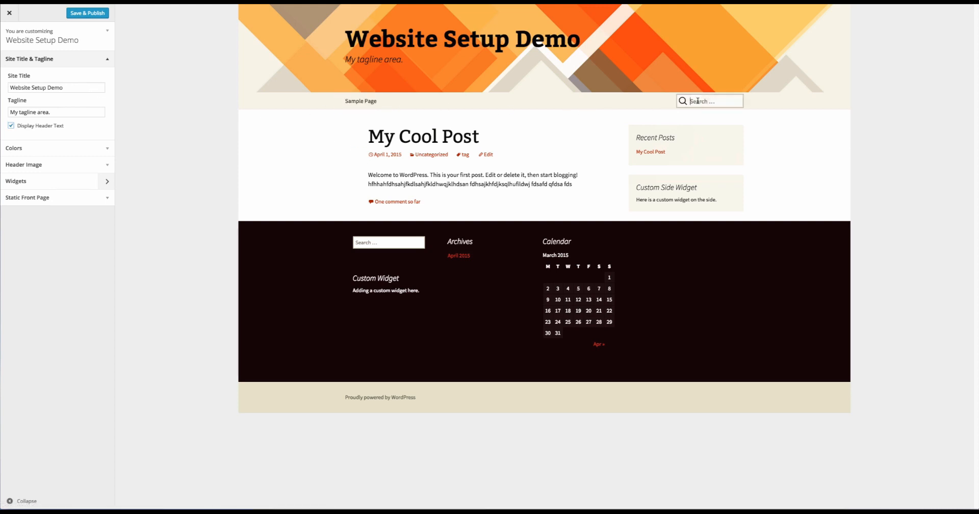
click(635, 130)
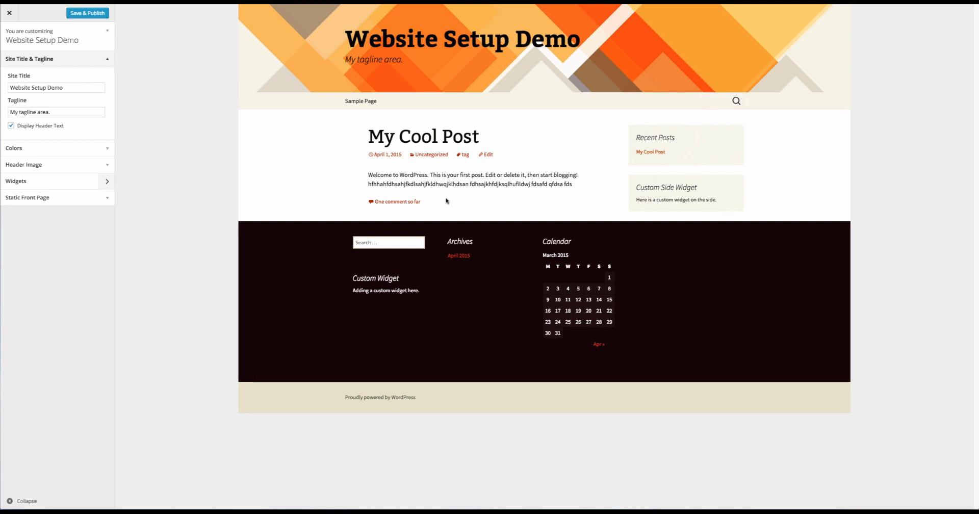
click(106, 59)
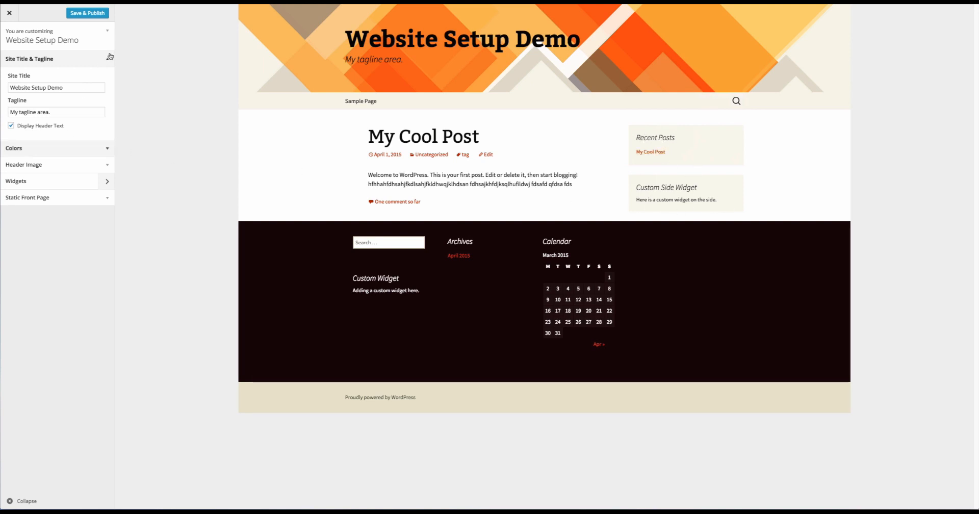
click(91, 105)
Remove the Text: Custom Widget, review the Secondary Widget Area, and Save & Publish.
click(106, 59)
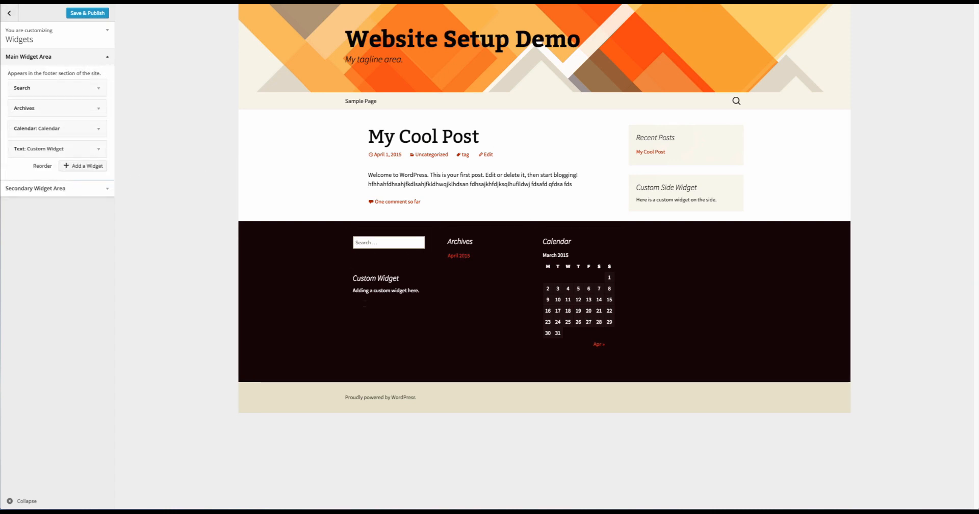
click(31, 149)
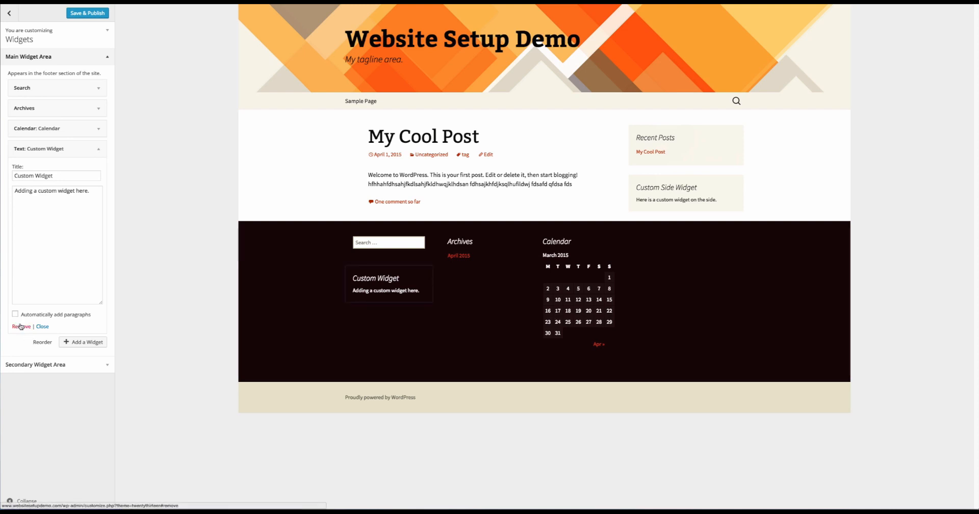
click(21, 326)
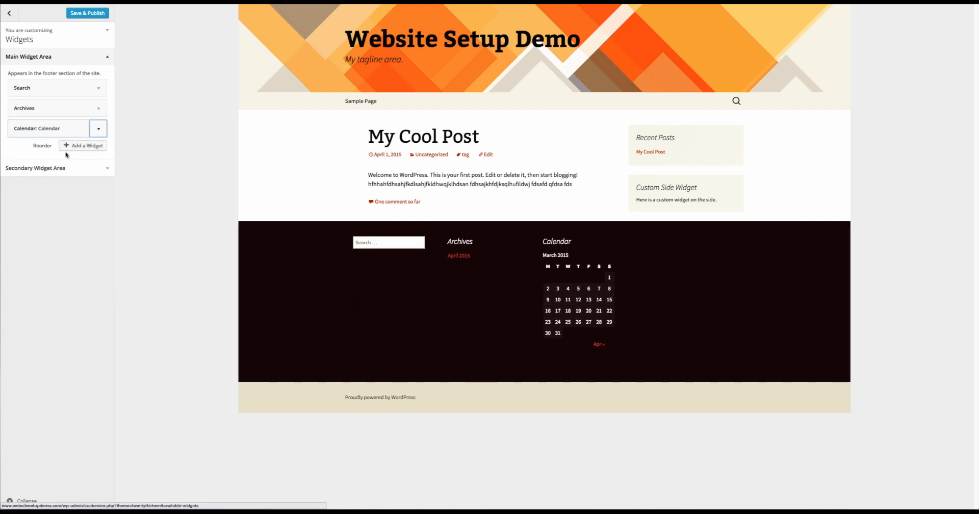
click(82, 170)
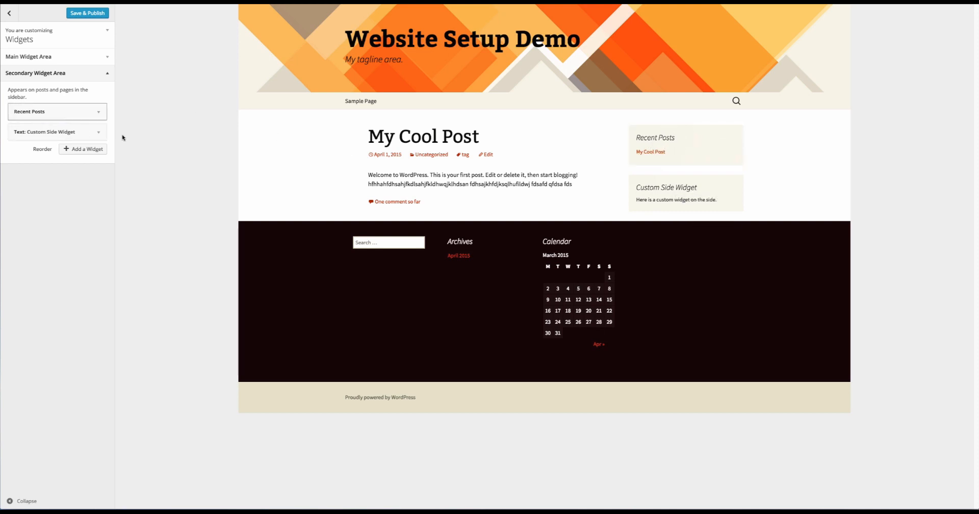
click(88, 14)
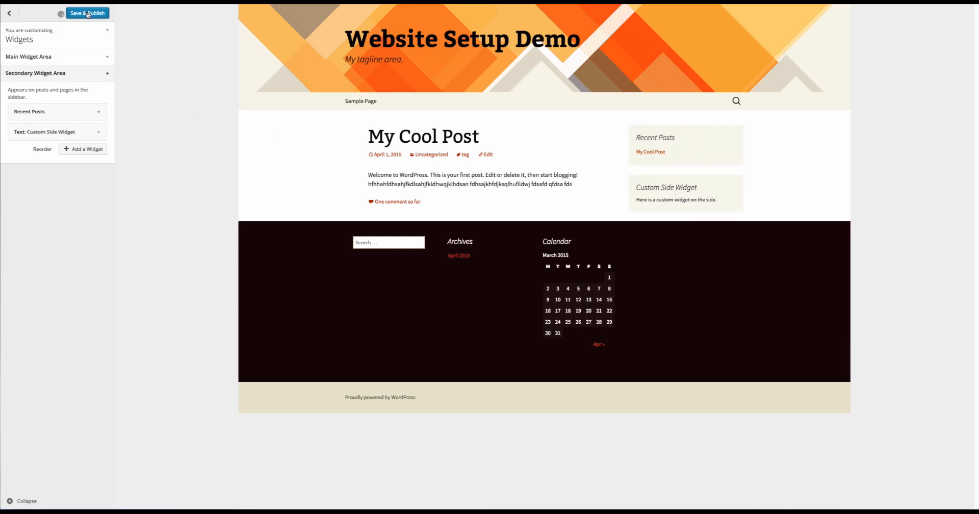
click(17, 13)
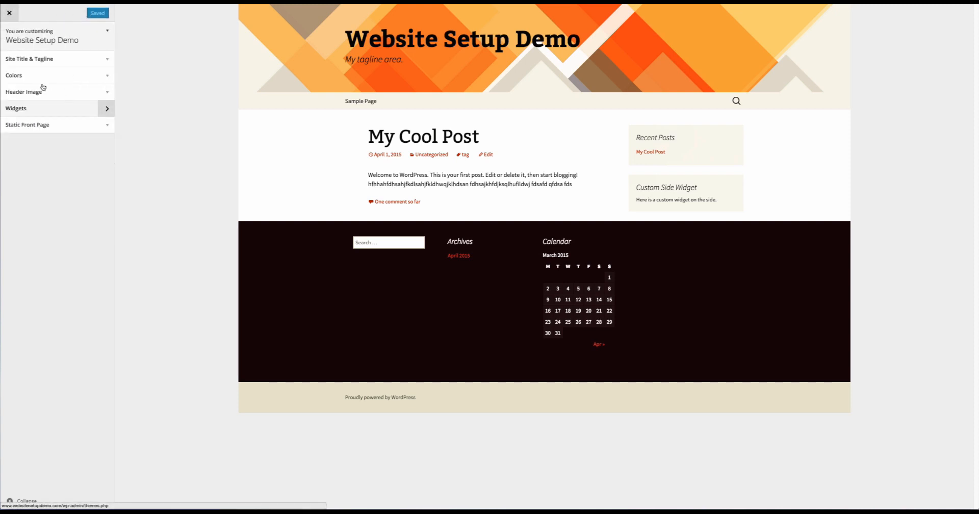
Exit the customizer back to the Themes page listing Twenty Thirteen, Abaris, Twenty Fifteen and Twenty Fourteen.
click(12, 13)
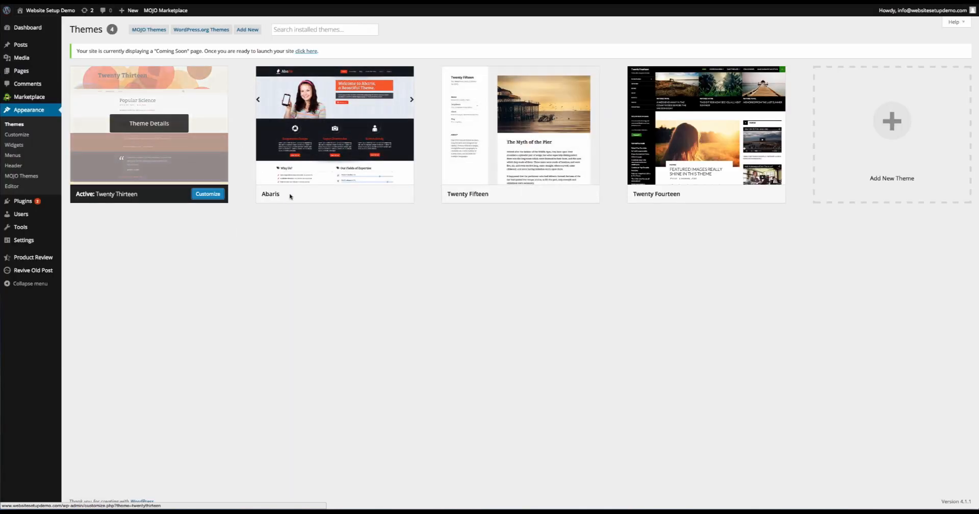
mouse_move(301, 146)
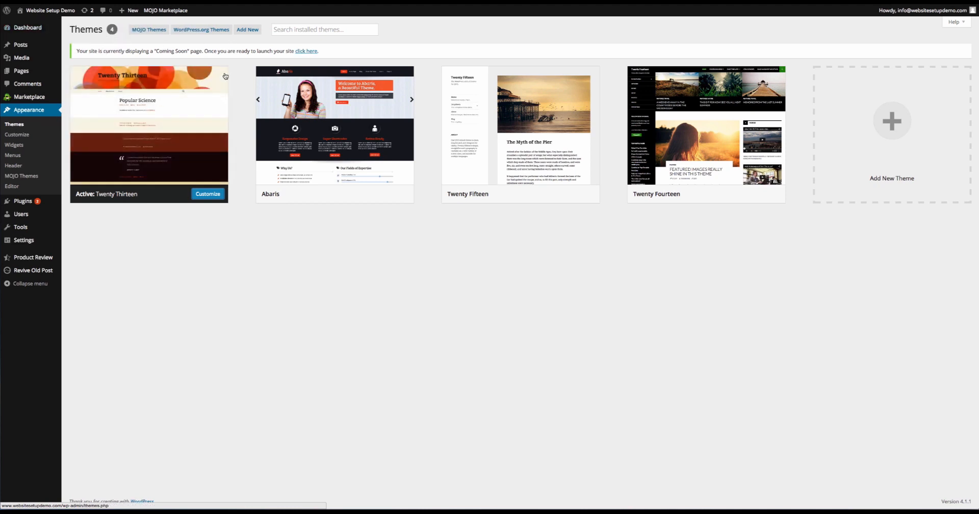
click(240, 31)
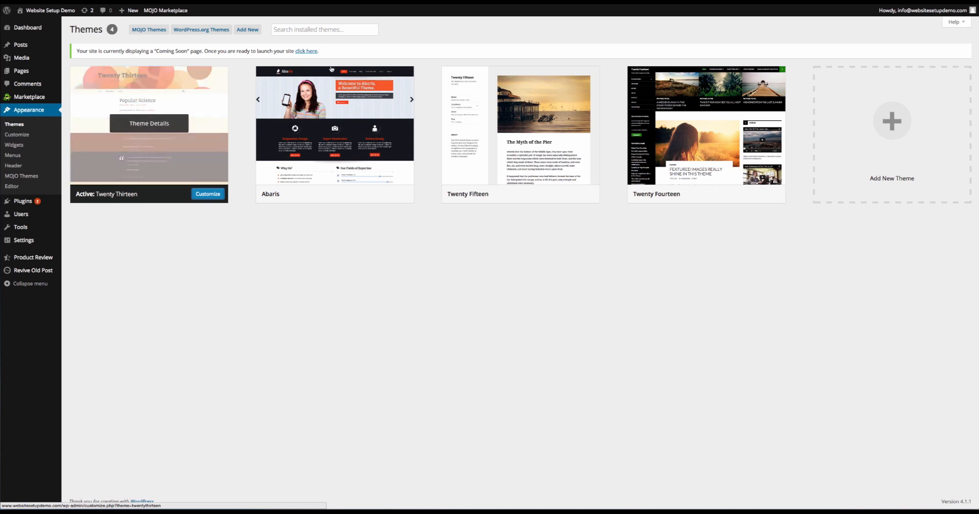
right_click(61, 10)
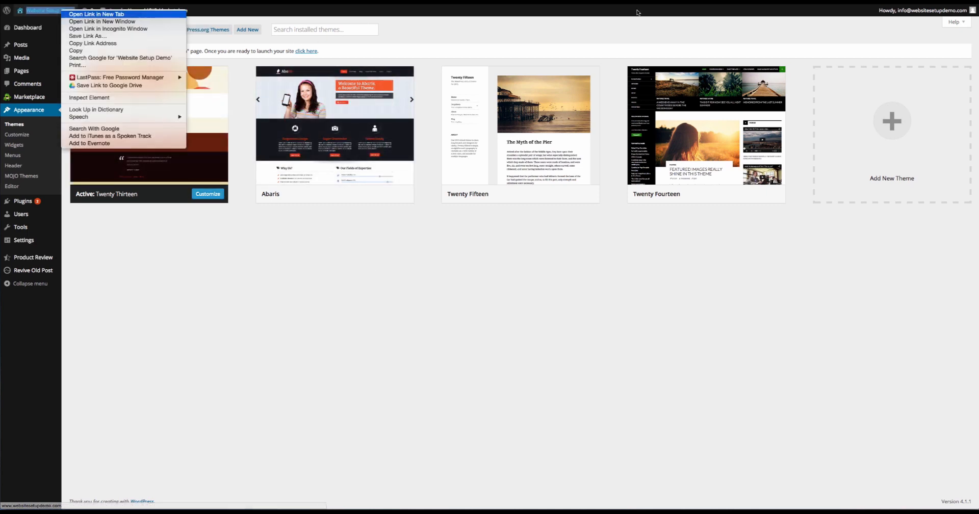
click(74, 14)
key(ctrl+Tab)
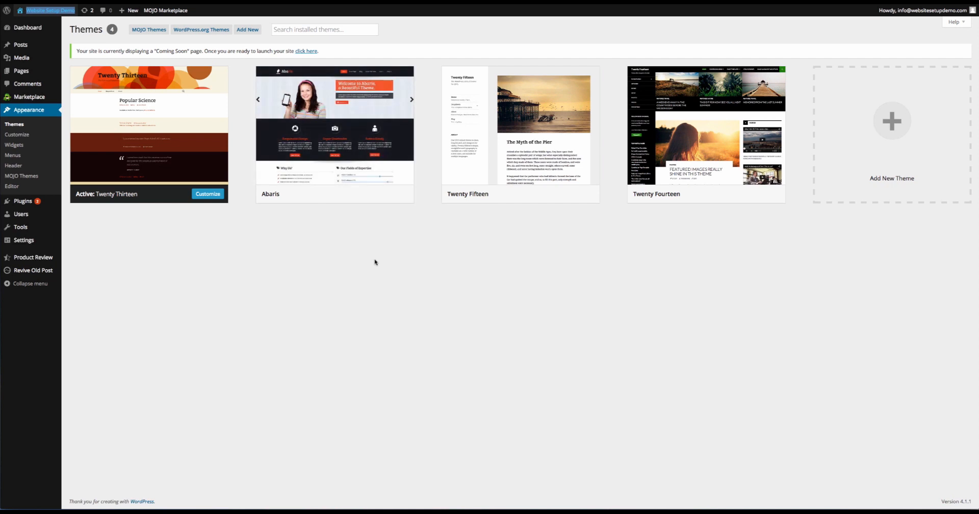
mouse_move(403, 162)
click(50, 10)
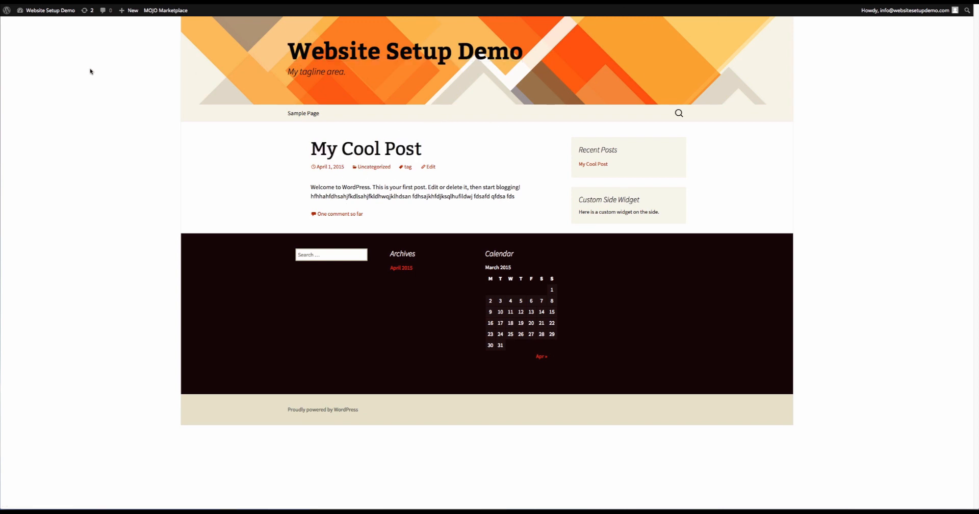
key(alt+Left)
click(68, 47)
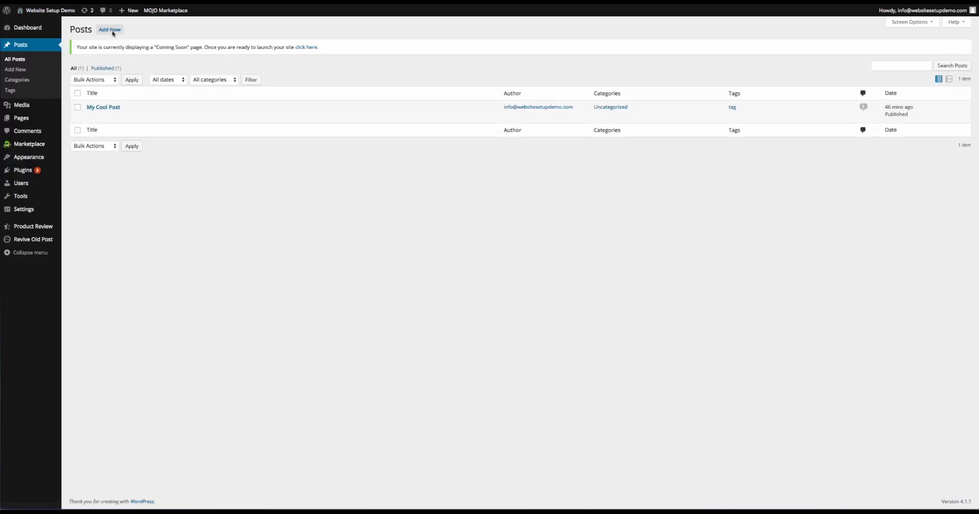
Title the new post 'Second Post' and add a line of filler body text.
mouse_move(197, 113)
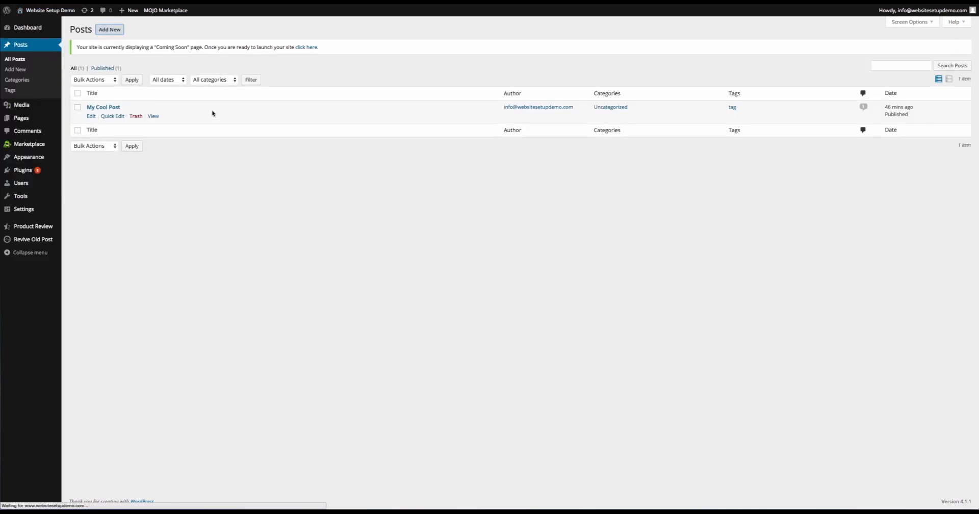
text(S)
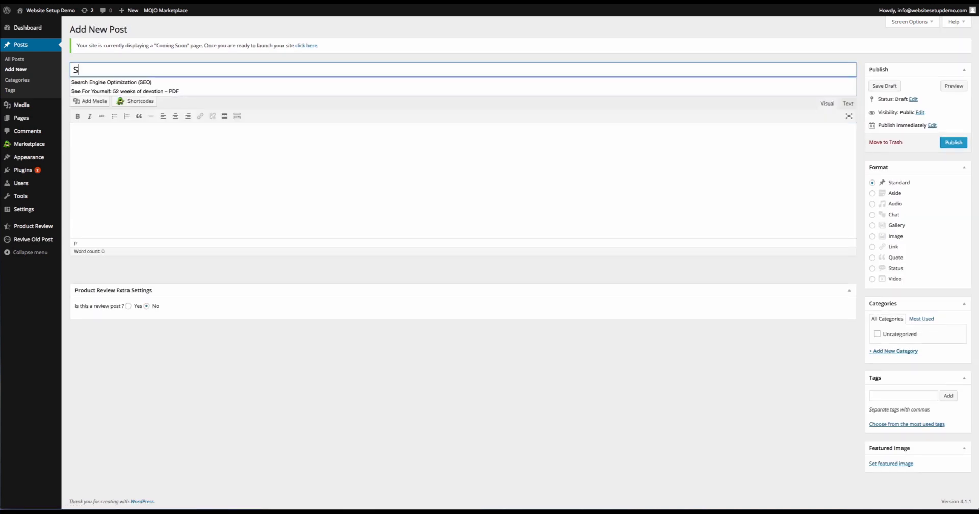
text(econd Post)
key(Tab)
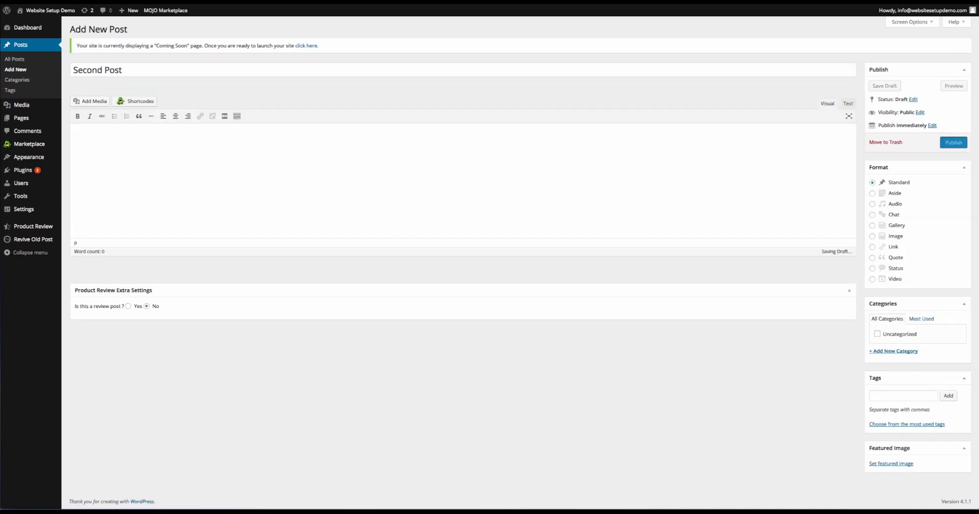
text(jkfdlsajfkldsafiowenkjlfdhsaioufh)
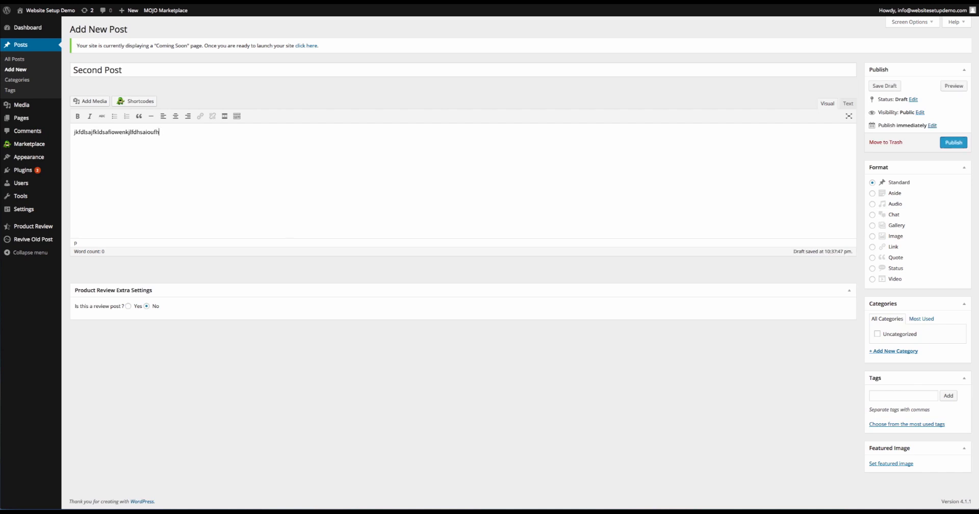
text(wq;fndsjkalhfdisoahfioq)
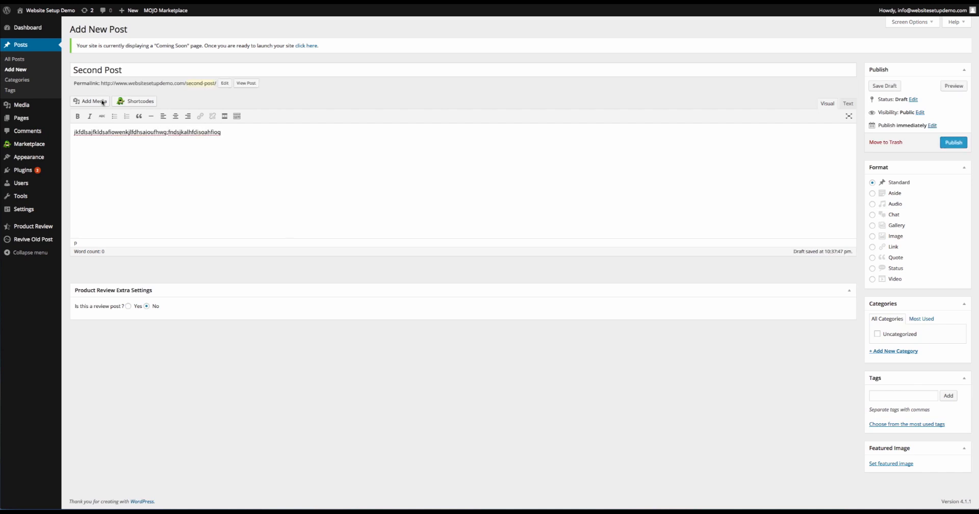
Insert the earth image at medium 300 × 169 size, linked to None and aligned right.
click(102, 103)
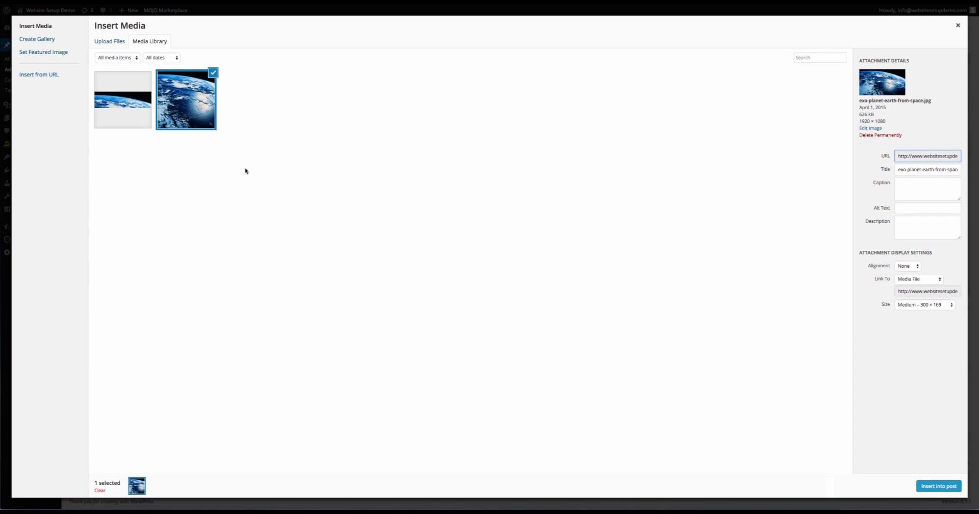
click(917, 280)
click(911, 265)
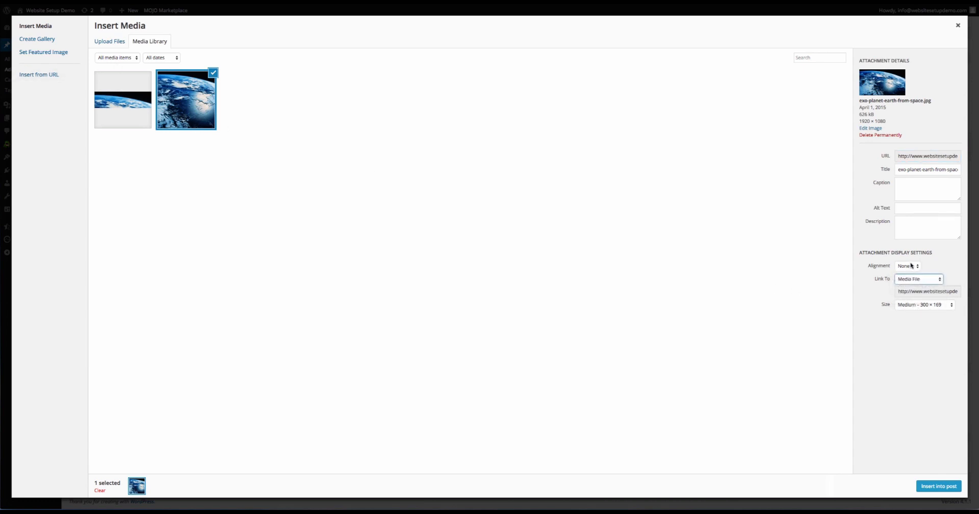
click(915, 292)
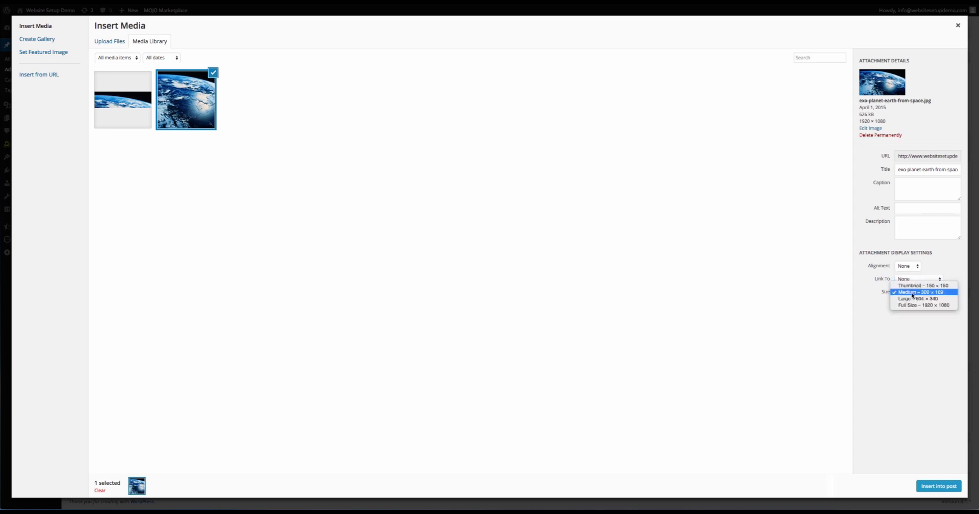
click(912, 269)
click(912, 268)
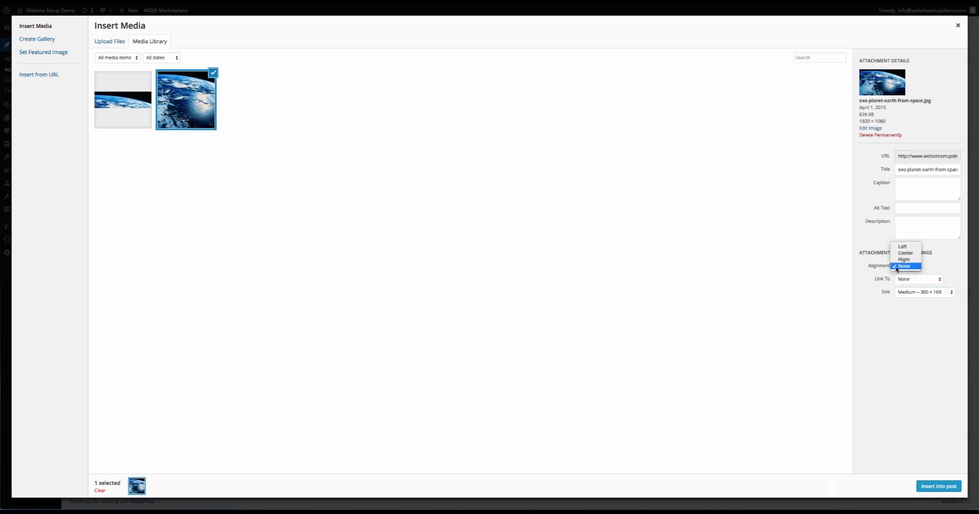
click(904, 260)
click(943, 486)
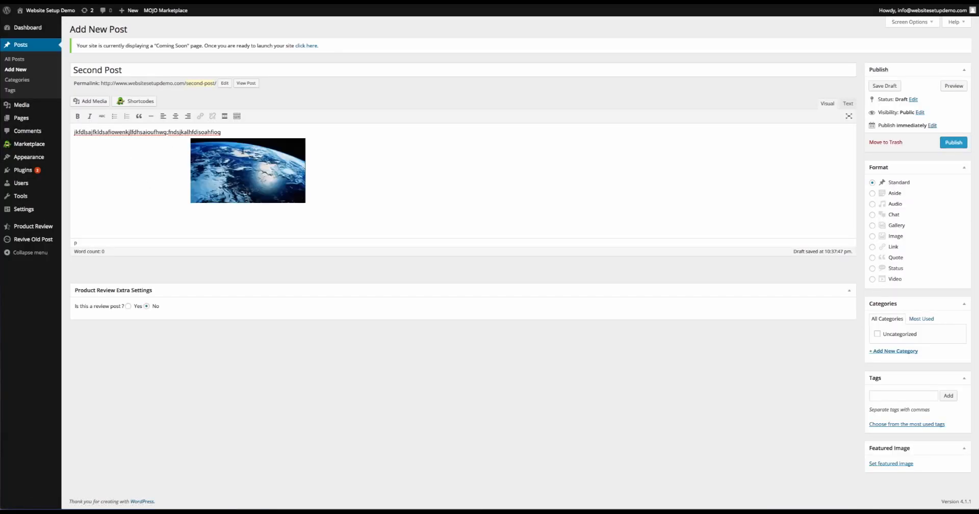
Remove the mistaken 'fdsadf' tag, add the tag 'earth' to Second Post, and publish it.
click(245, 150)
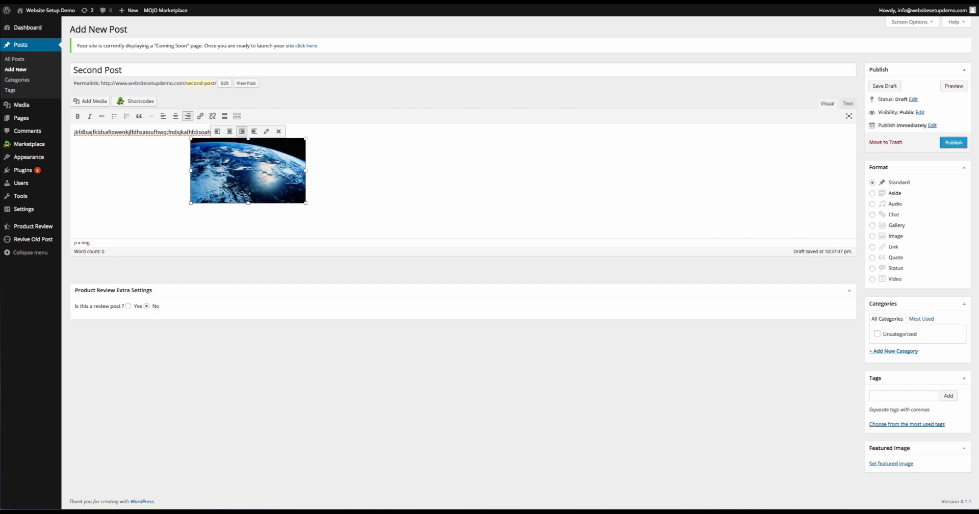
click(894, 398)
text(fdsadfdsa)
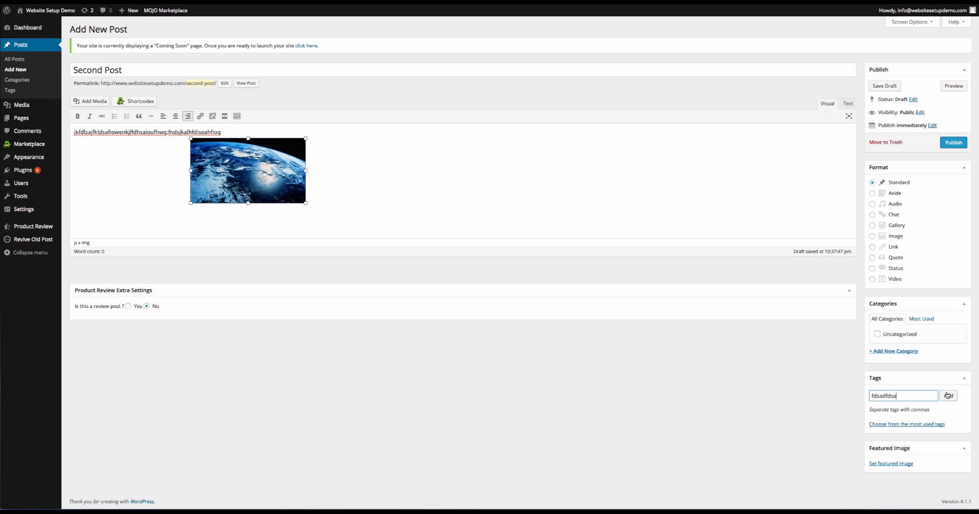
click(947, 396)
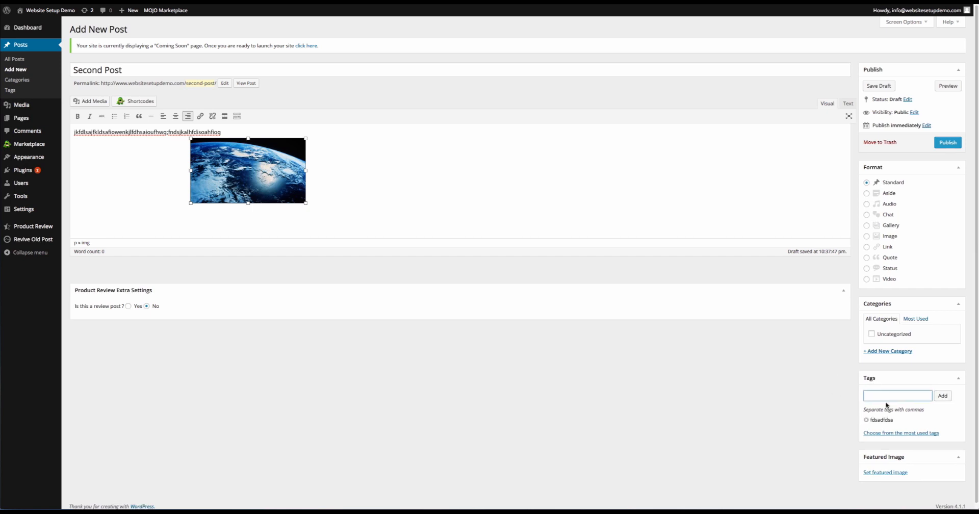
click(866, 420)
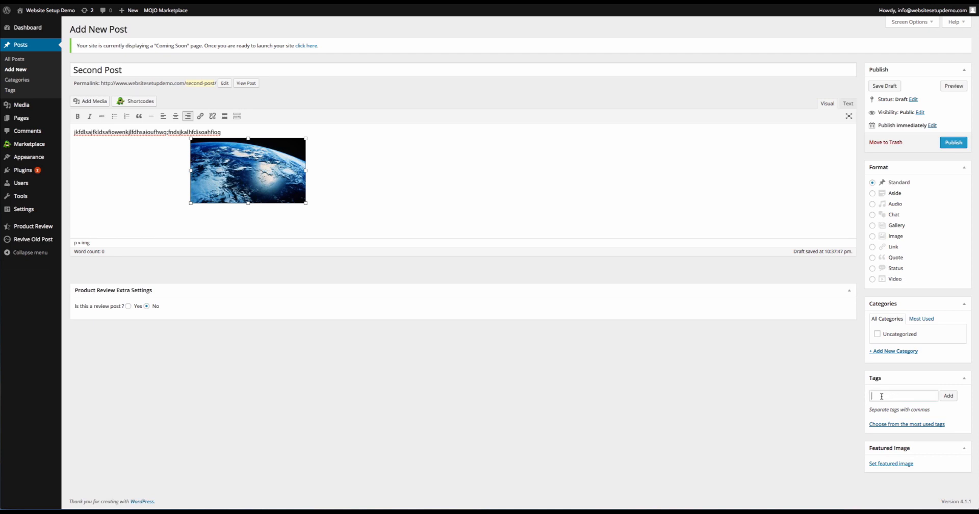
text(earth)
key(Return)
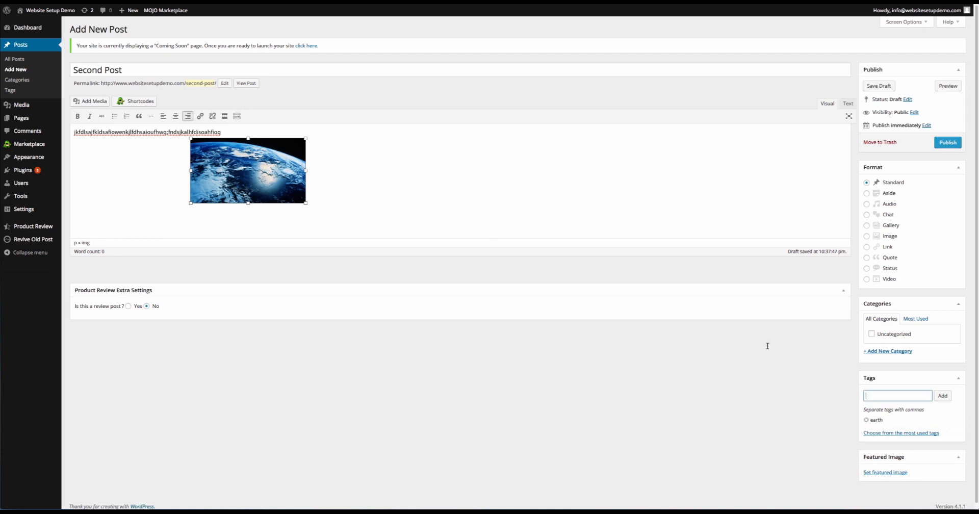
click(948, 143)
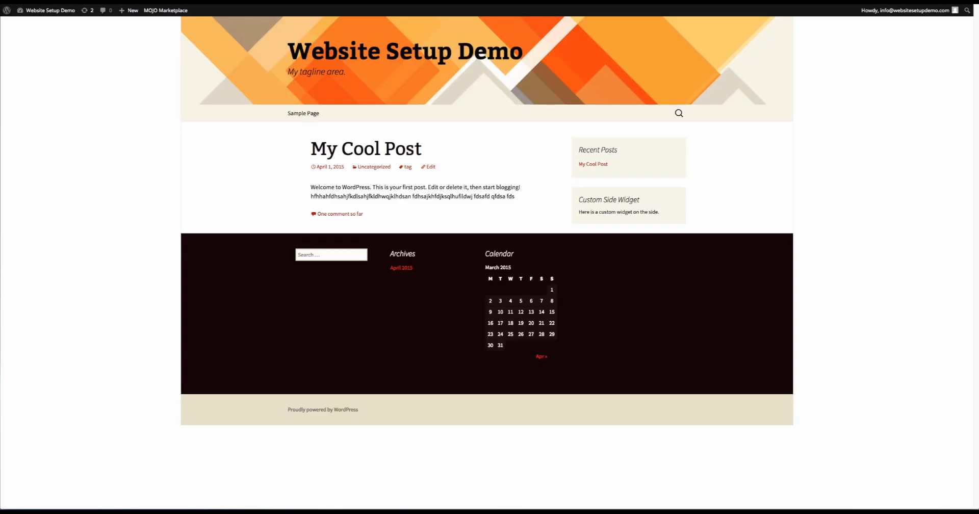
Reload the site's front page in the browser to show the newly published post.
key(super+r)
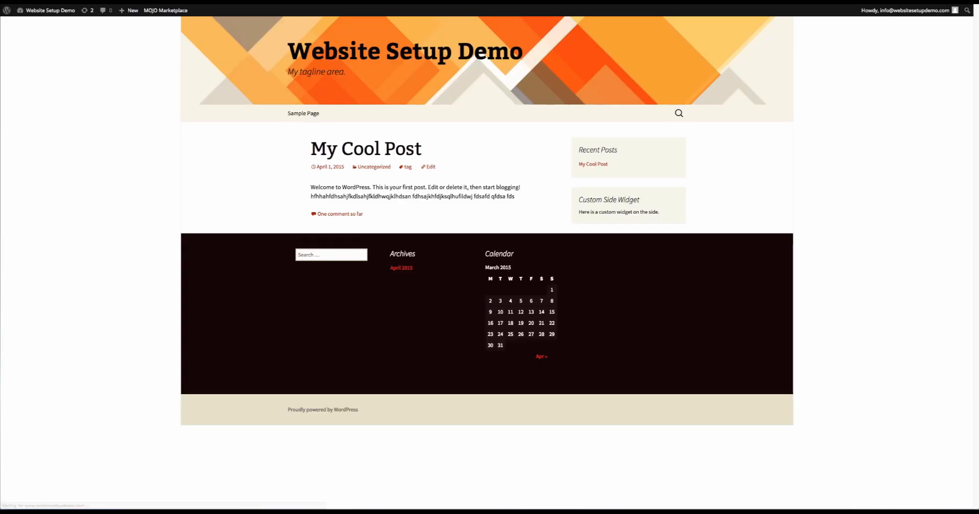